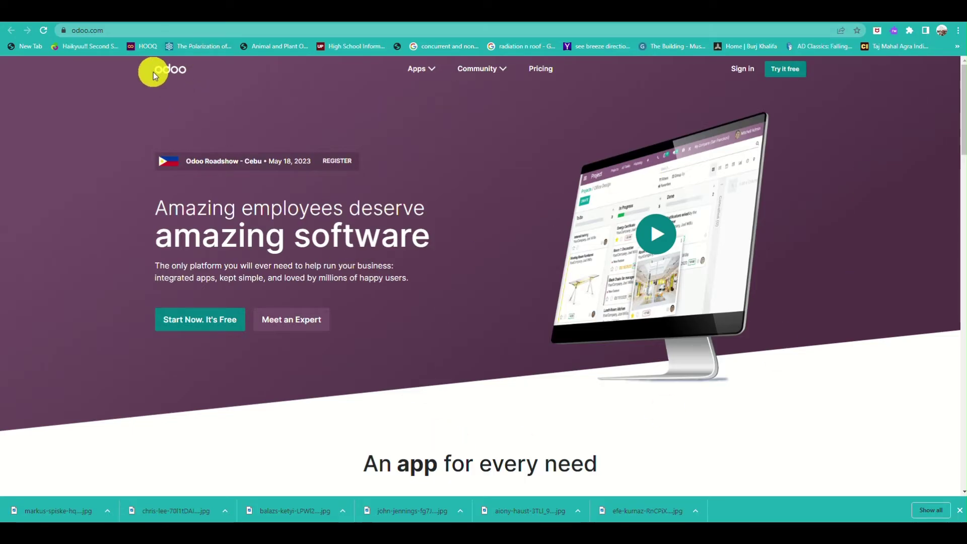
# Start a free trial database and show its Pending Activation notice, which warns of the 3-hour expiry
pyautogui.scroll(5, 153, 71)
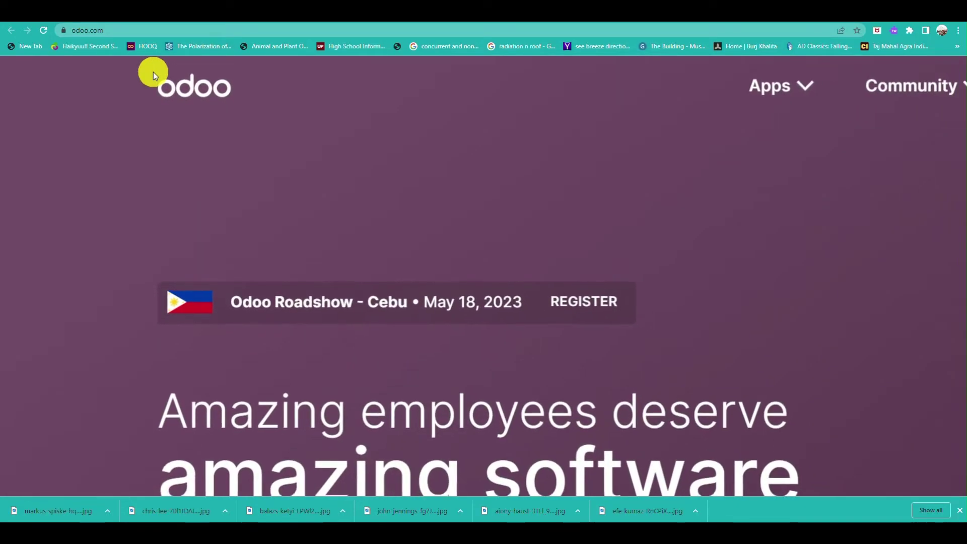
pyautogui.scroll(-5, 153, 71)
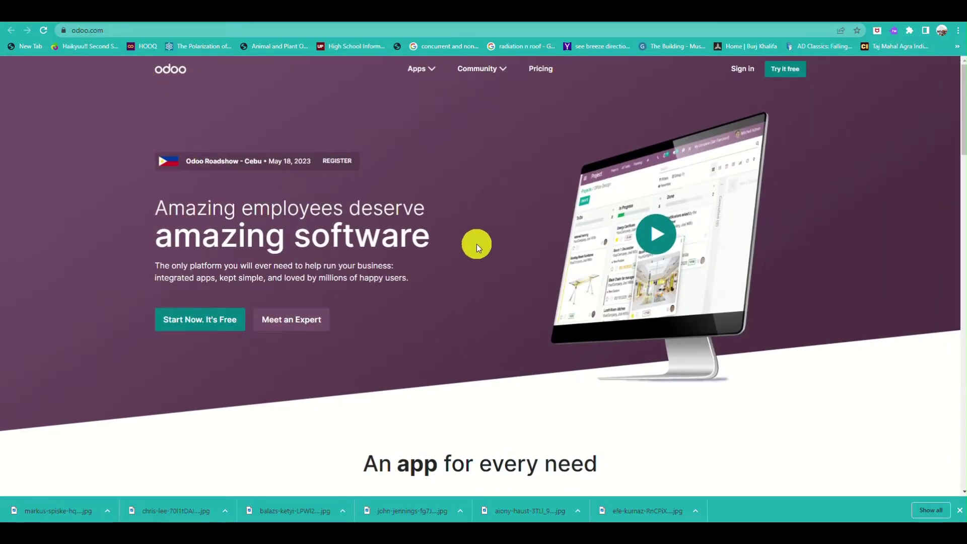
pyautogui.scroll(-6, 477, 244)
pyautogui.scroll(2, 476, 244)
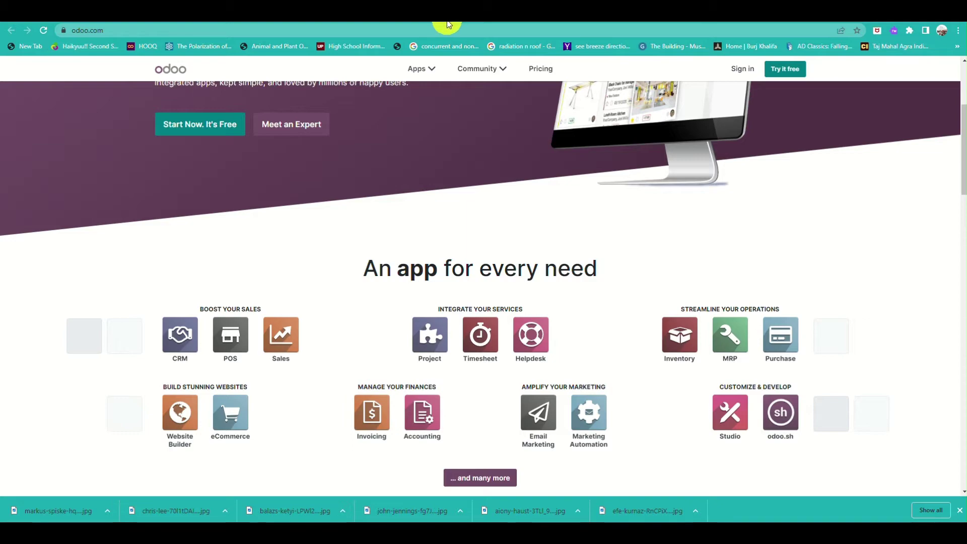
pyautogui.scroll(-10, 445, 25)
pyautogui.scroll(-4, 448, 201)
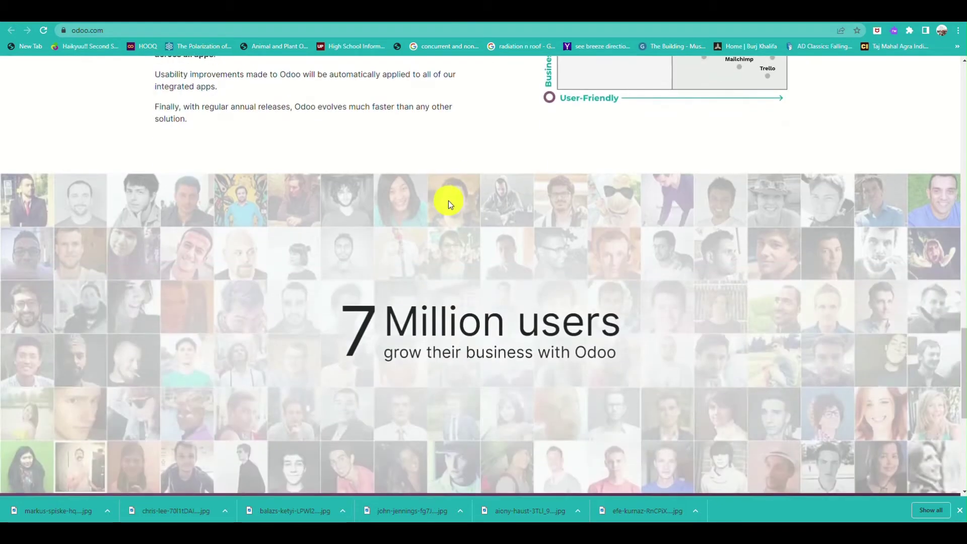
pyautogui.scroll(3, 448, 200)
pyautogui.scroll(-6, 448, 200)
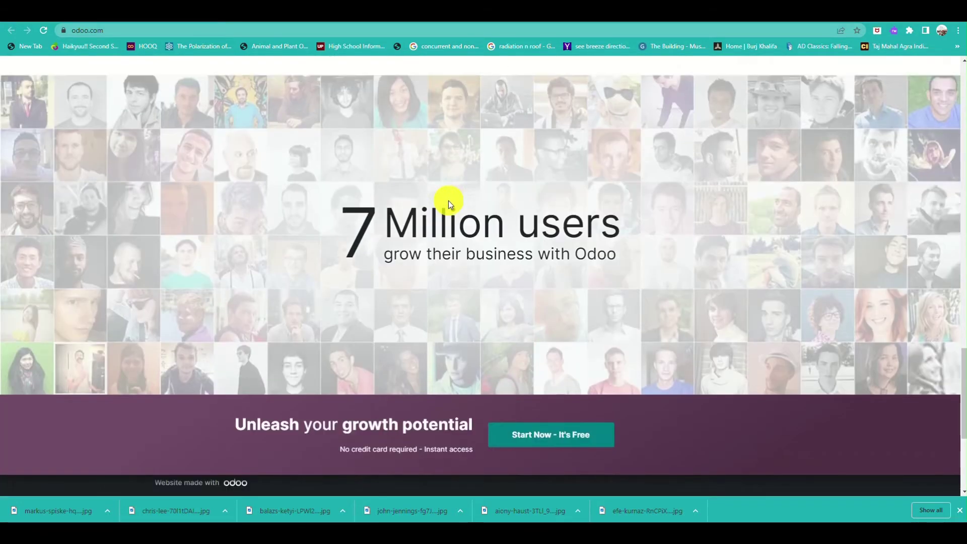
pyautogui.scroll(15, 449, 201)
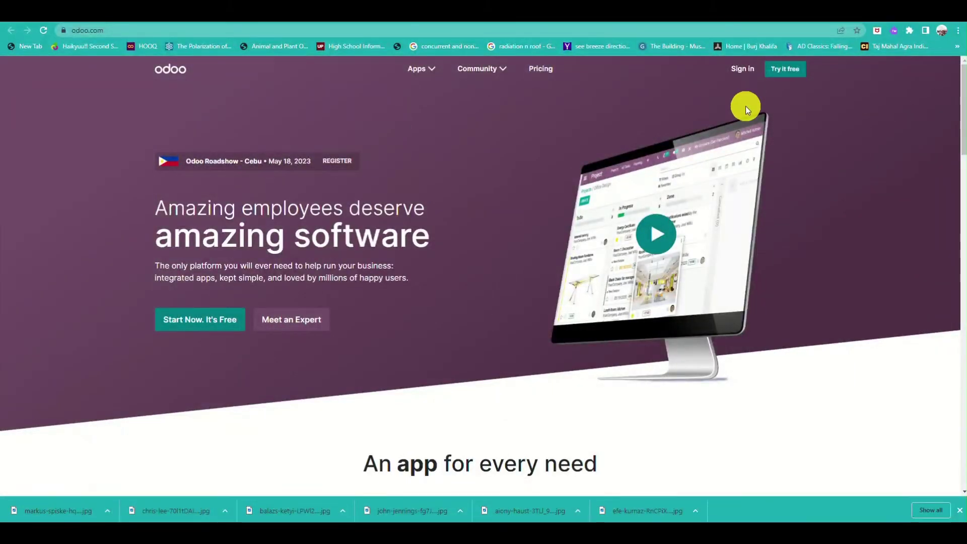
pyautogui.scroll(5, 743, 71)
pyautogui.scroll(3, 743, 70)
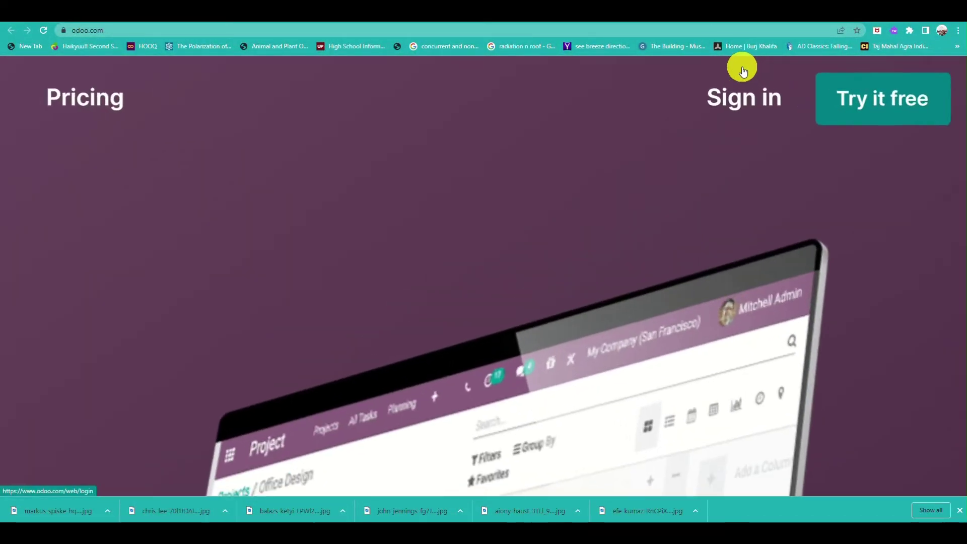
pyautogui.scroll(-4, 741, 81)
pyautogui.click(839, 78)
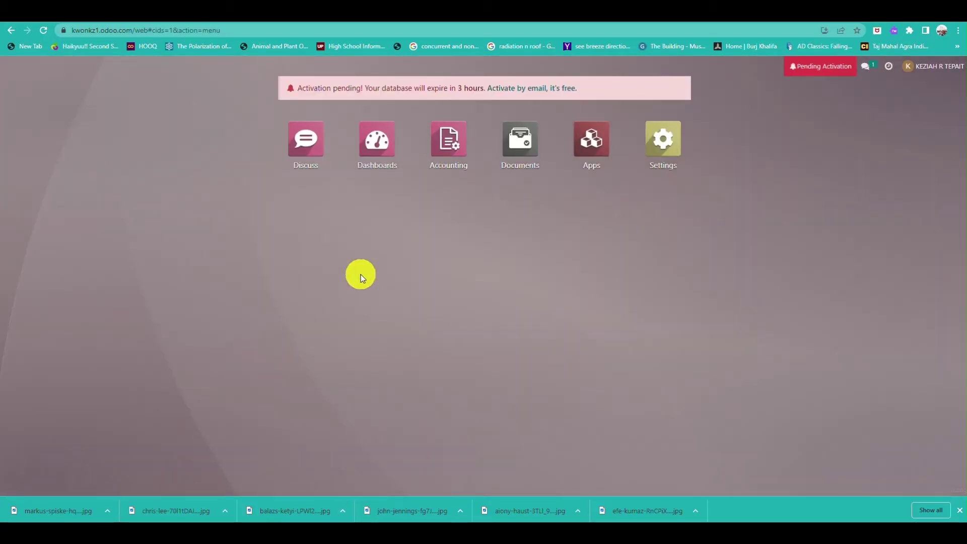
pyautogui.scroll(5, 843, 59)
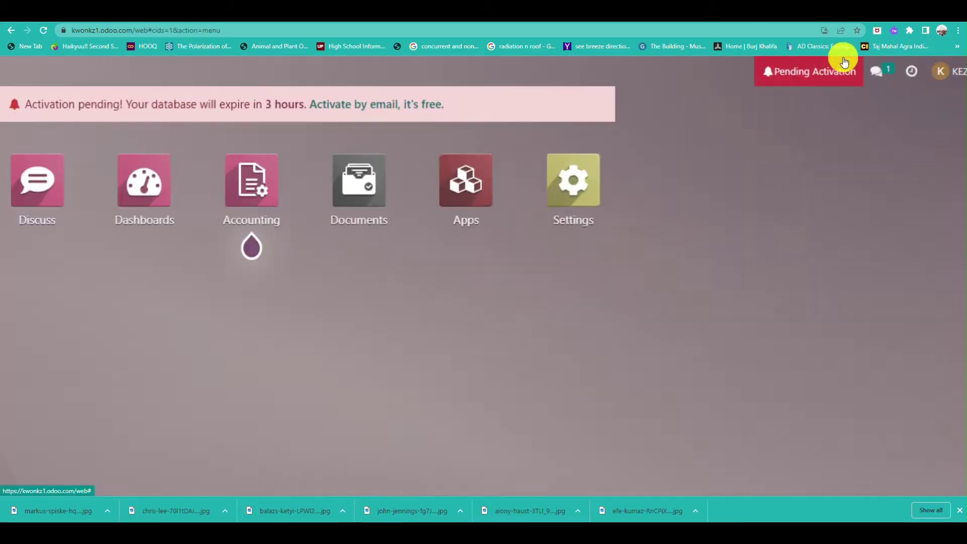
pyautogui.click(806, 92)
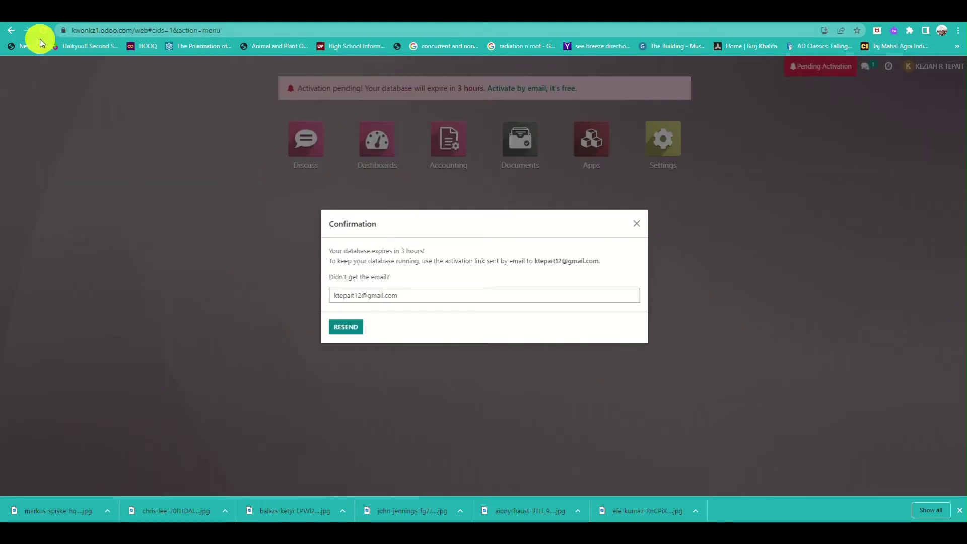
# Reload to clear the activation notice, glance at the chat messages, and launch the Accounting app
pyautogui.click(44, 31)
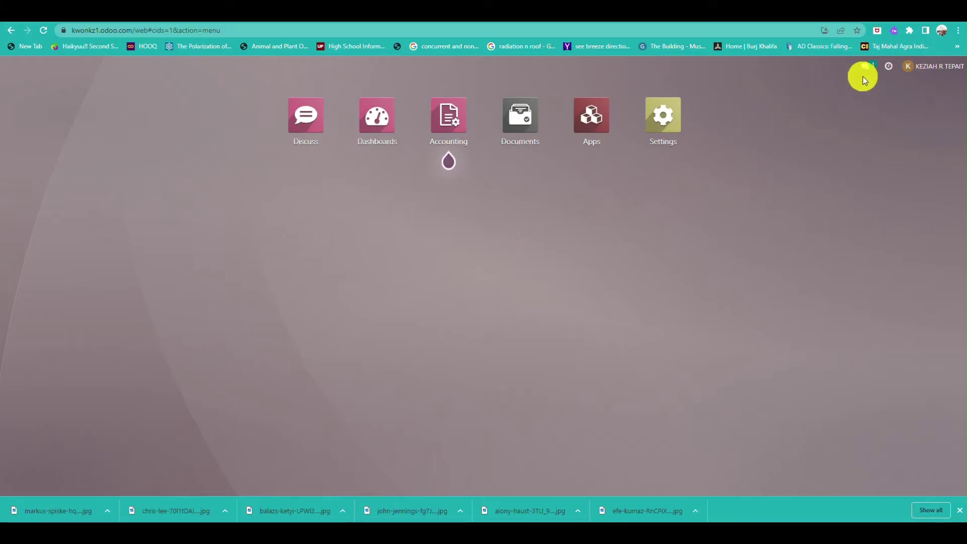
pyautogui.click(867, 66)
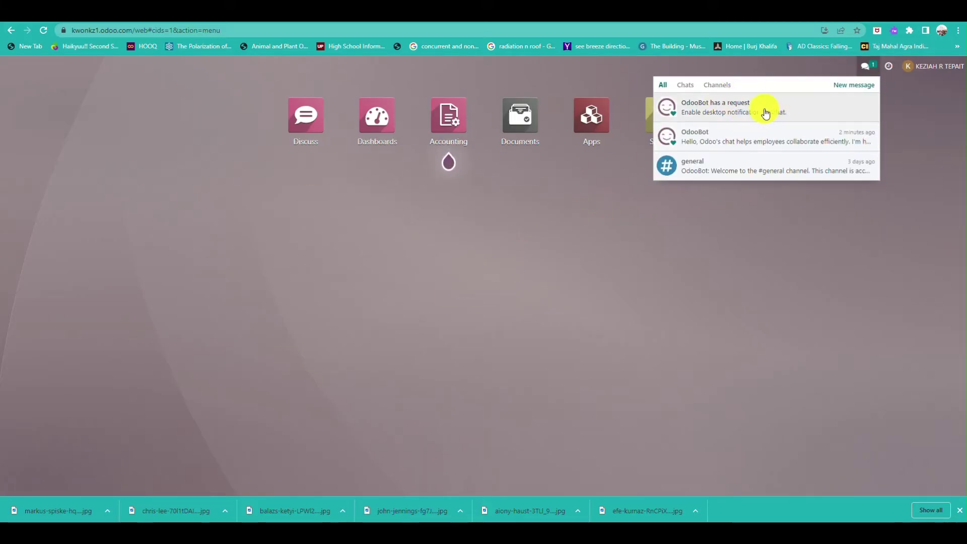
pyautogui.click(557, 231)
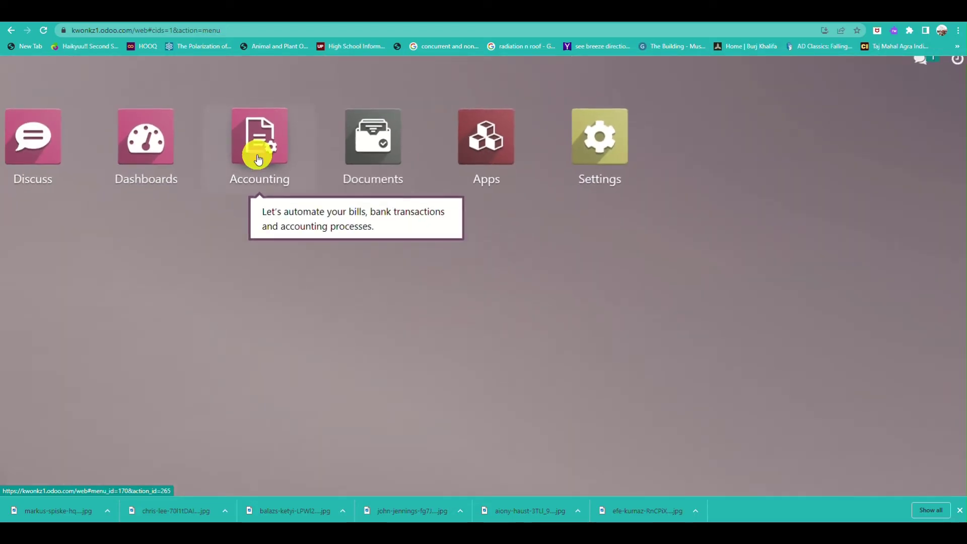
pyautogui.click(257, 159)
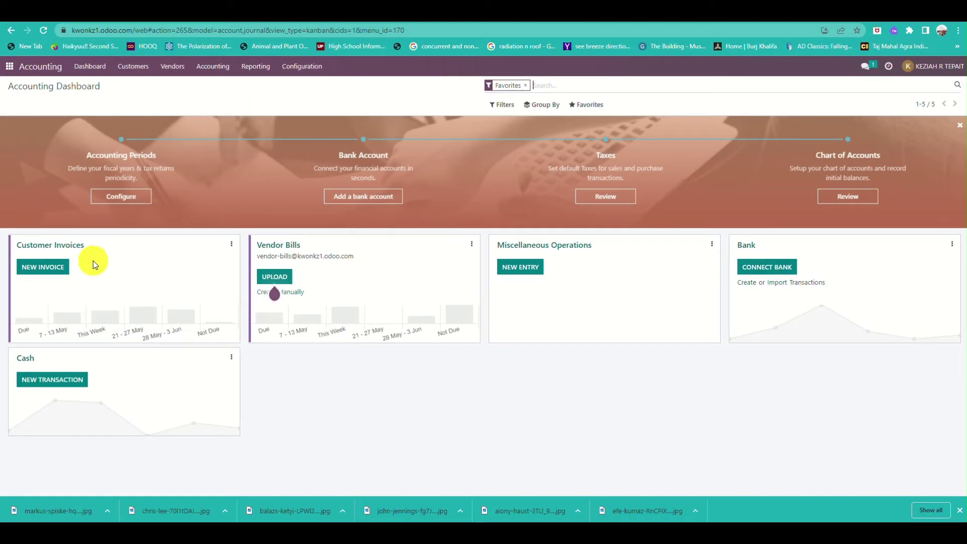
pyautogui.hscroll(-3, 93, 264)
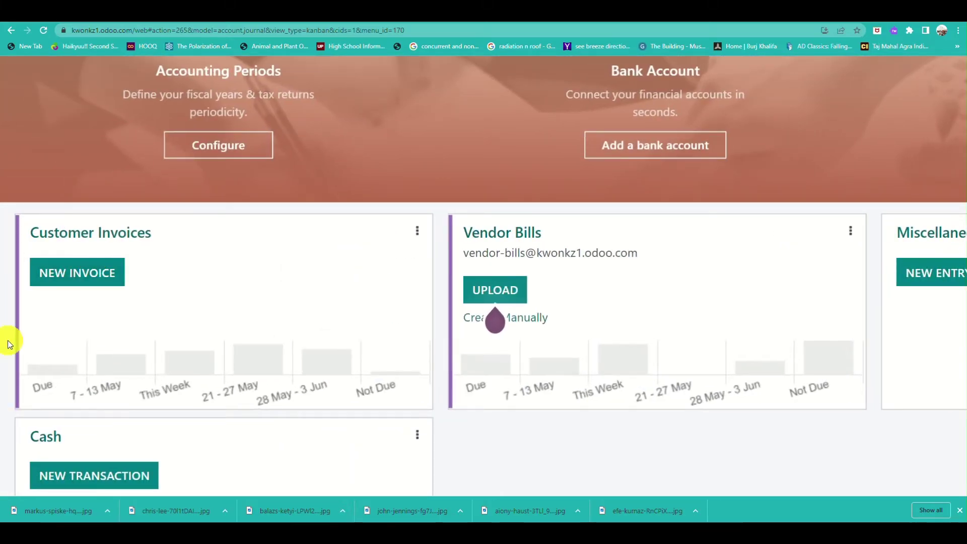
pyautogui.moveTo(511, 291)
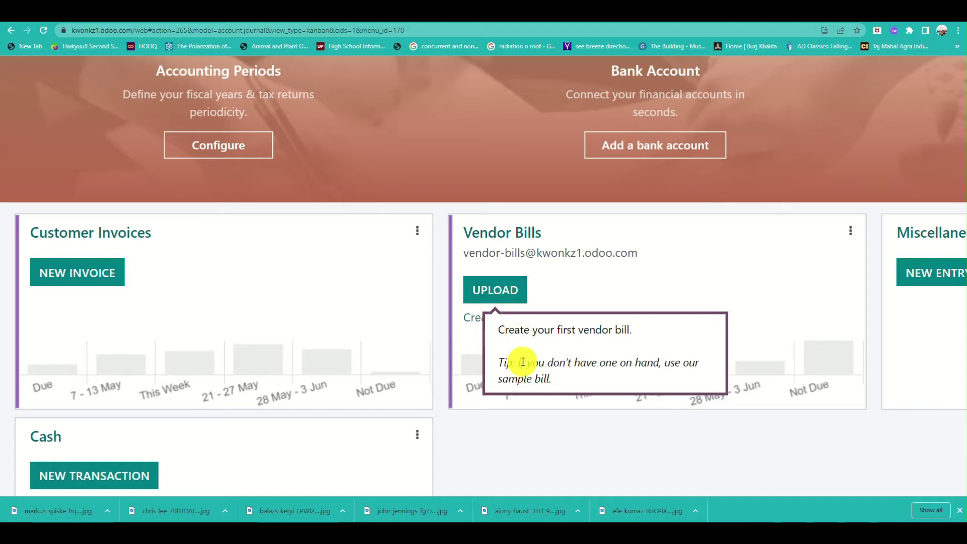
pyautogui.hscroll(10, 522, 362)
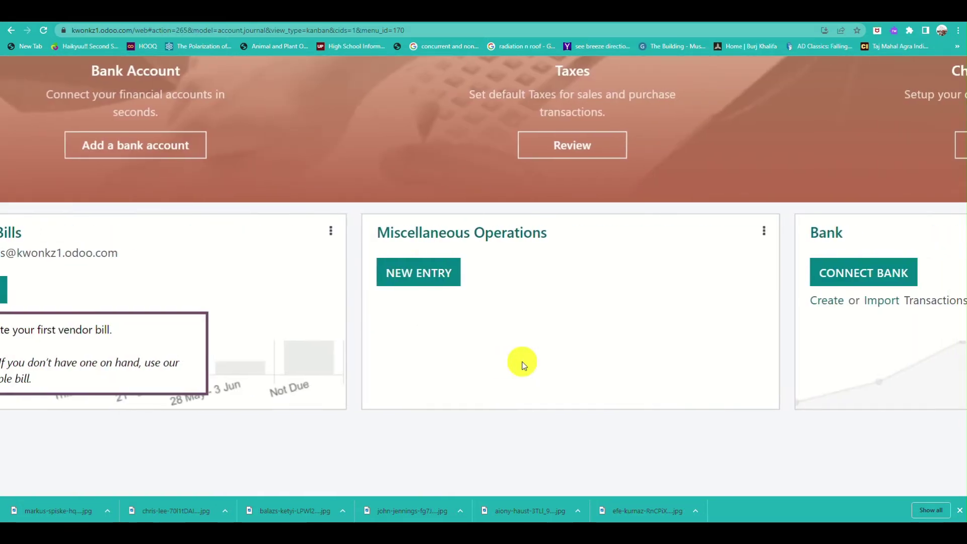
pyautogui.hscroll(5, 424, 243)
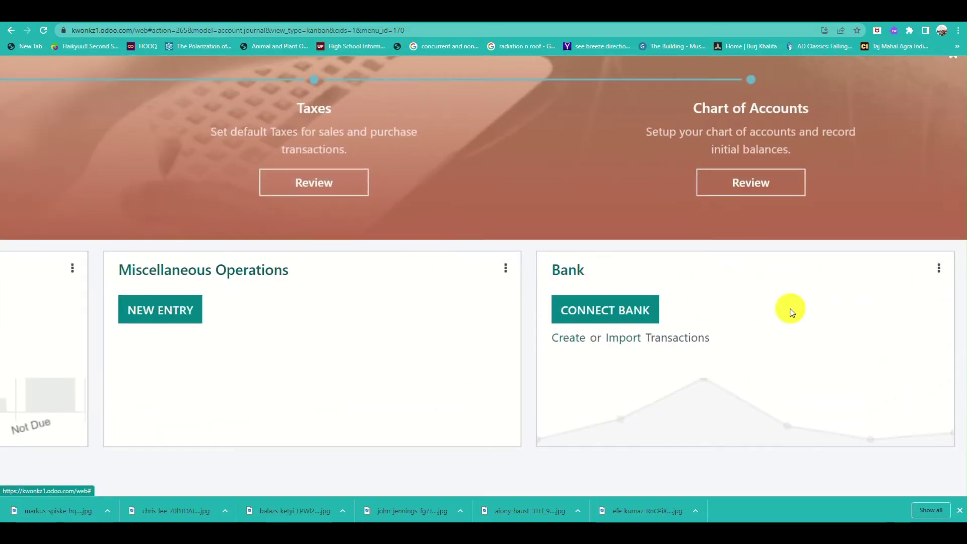
pyautogui.scroll(-3, 792, 309)
pyautogui.hscroll(3, 792, 308)
pyautogui.scroll(-5, 636, 408)
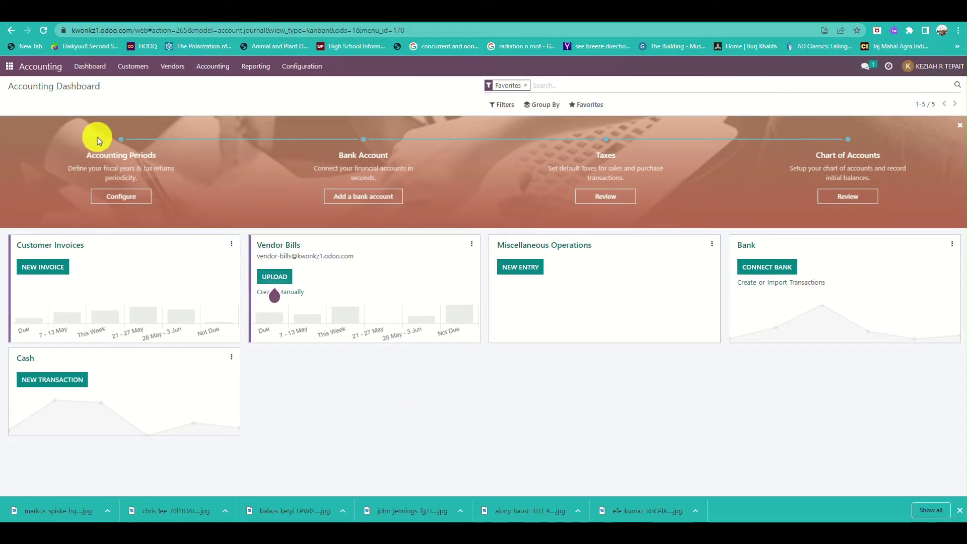
pyautogui.scroll(5, 98, 137)
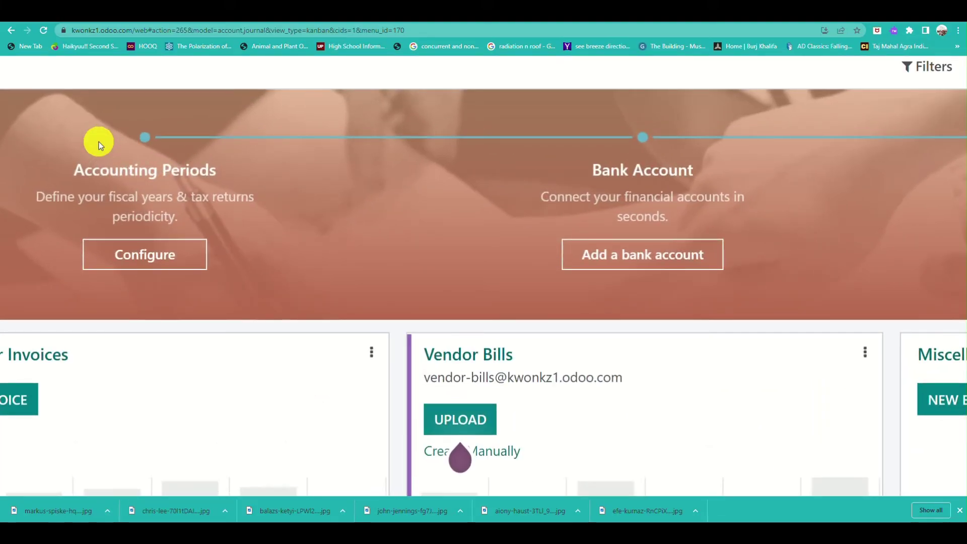
pyautogui.hscroll(5, 199, 210)
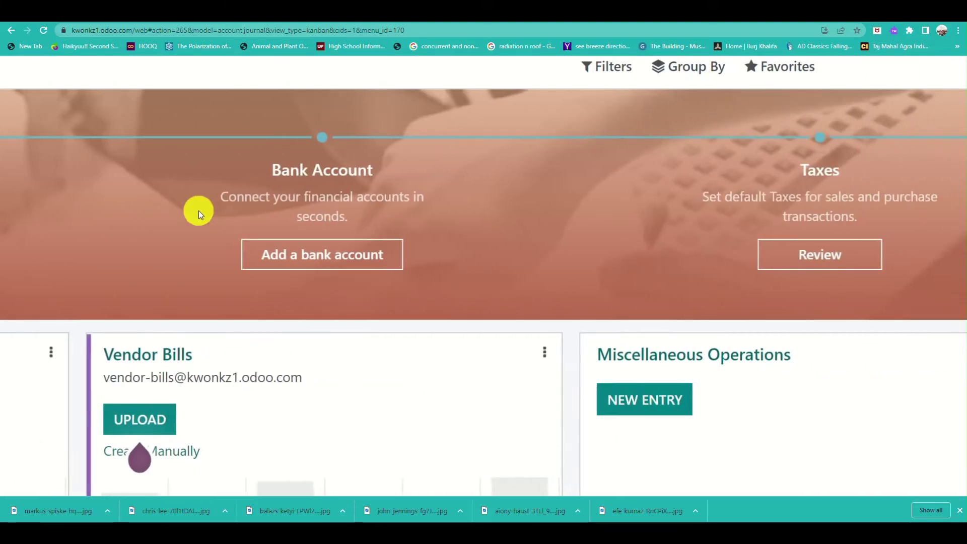
pyautogui.hscroll(5, 412, 210)
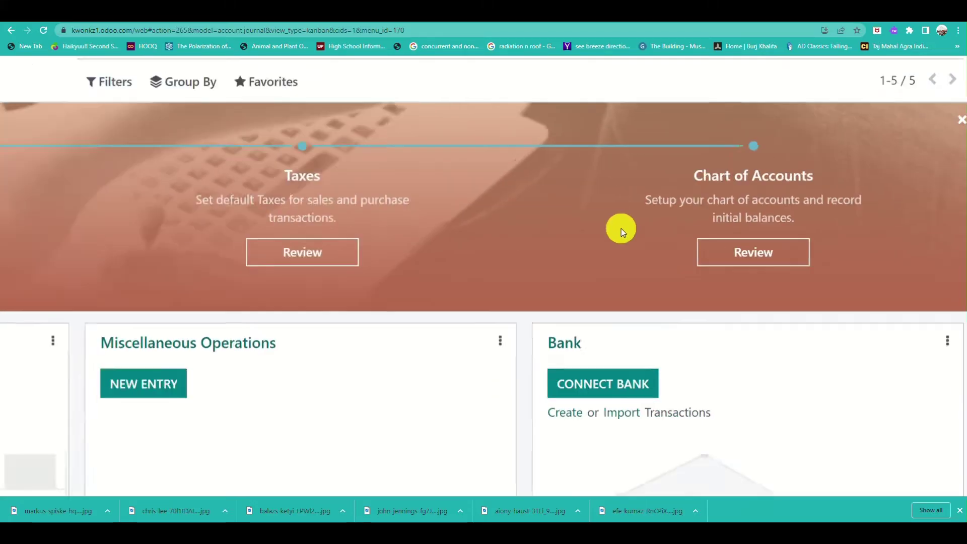
pyautogui.hotkey('ctrl', '0')
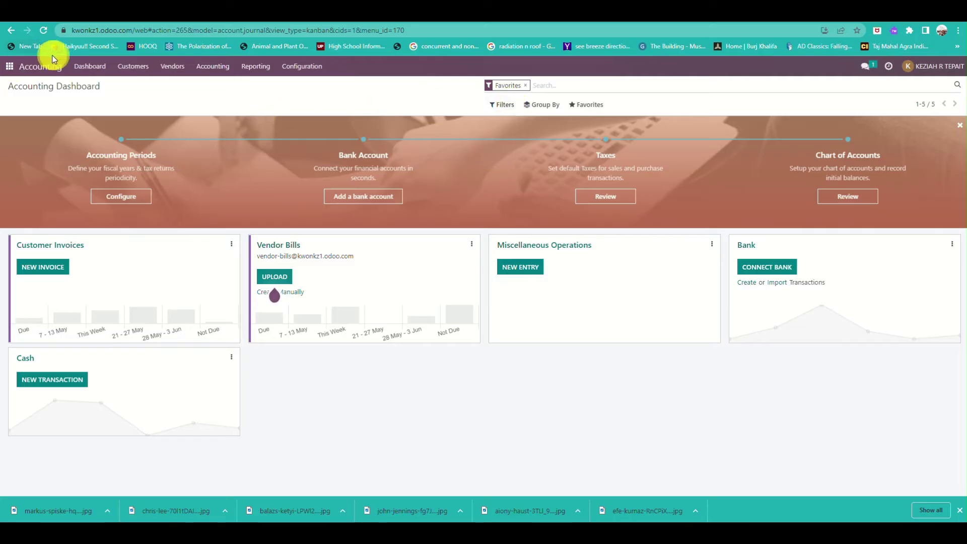
pyautogui.click(506, 104)
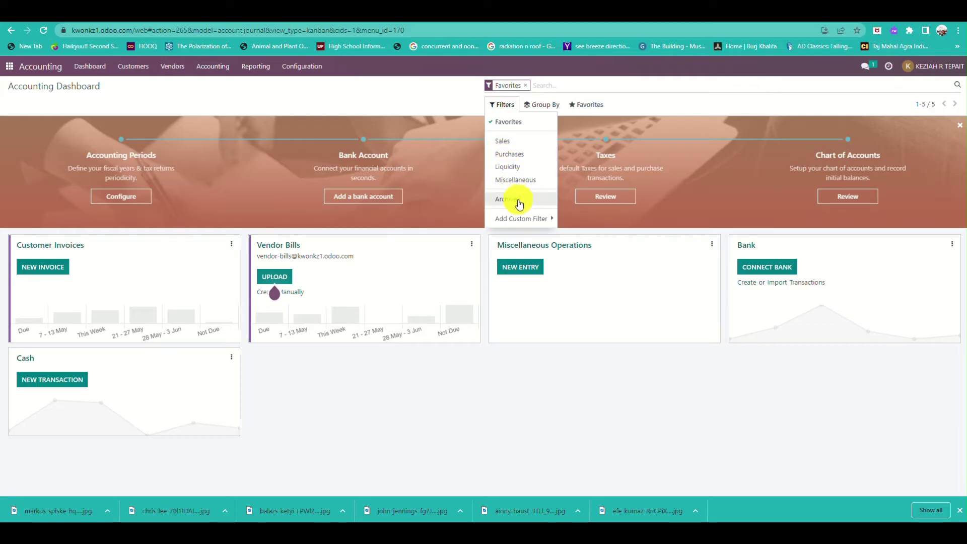
pyautogui.click(528, 222)
pyautogui.click(543, 105)
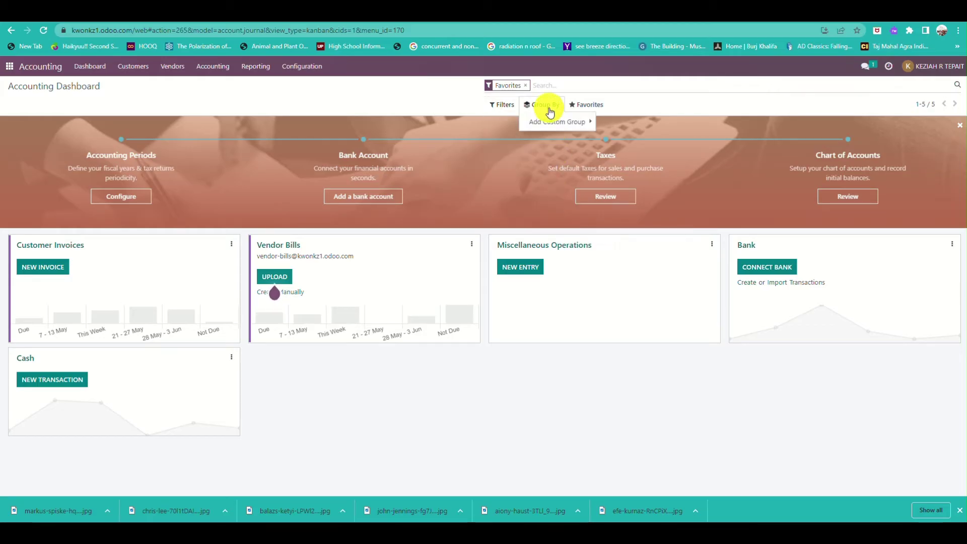
pyautogui.click(578, 125)
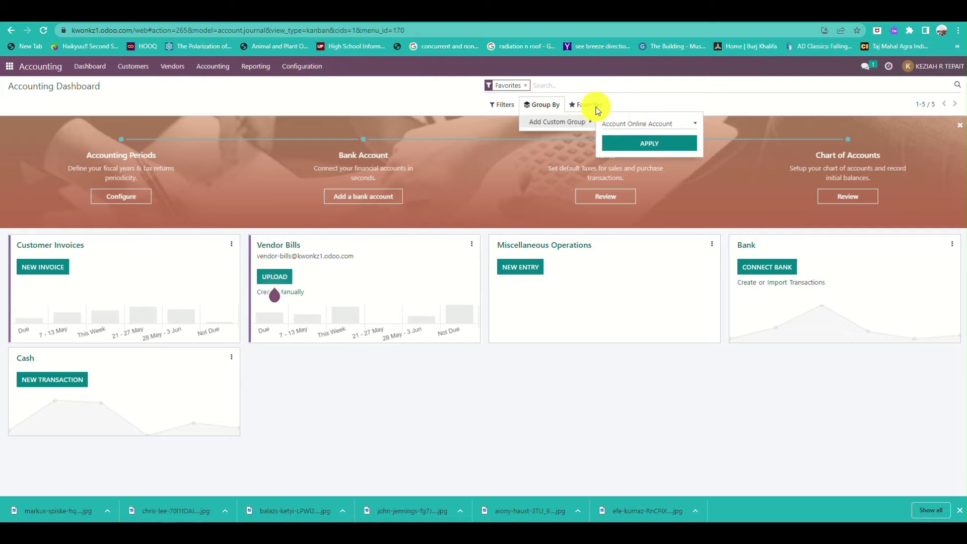
pyautogui.click(587, 104)
pyautogui.click(502, 104)
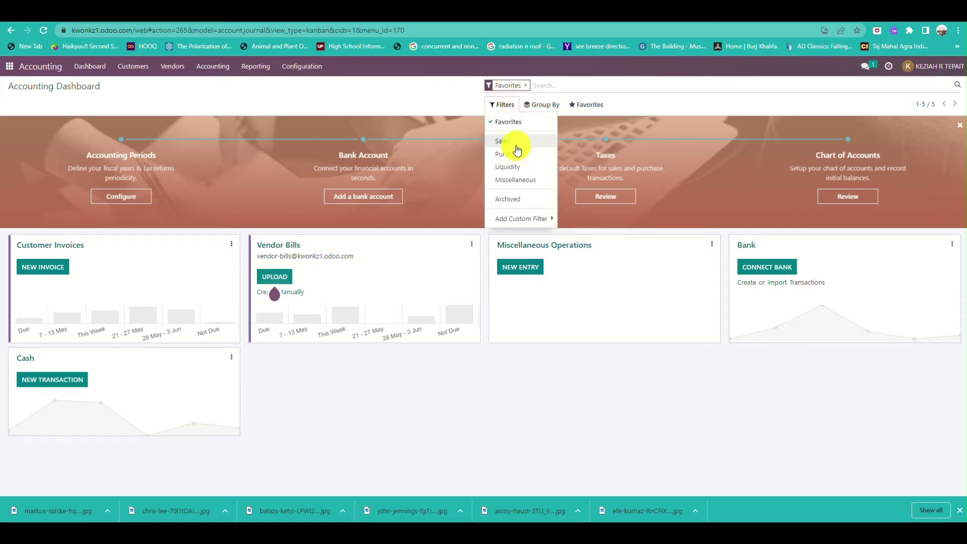
pyautogui.click(318, 93)
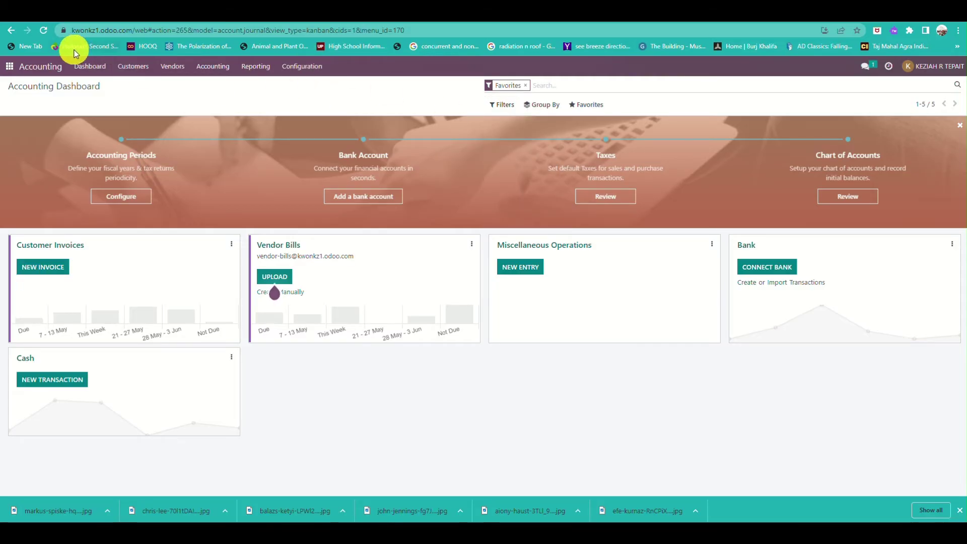
pyautogui.click(84, 68)
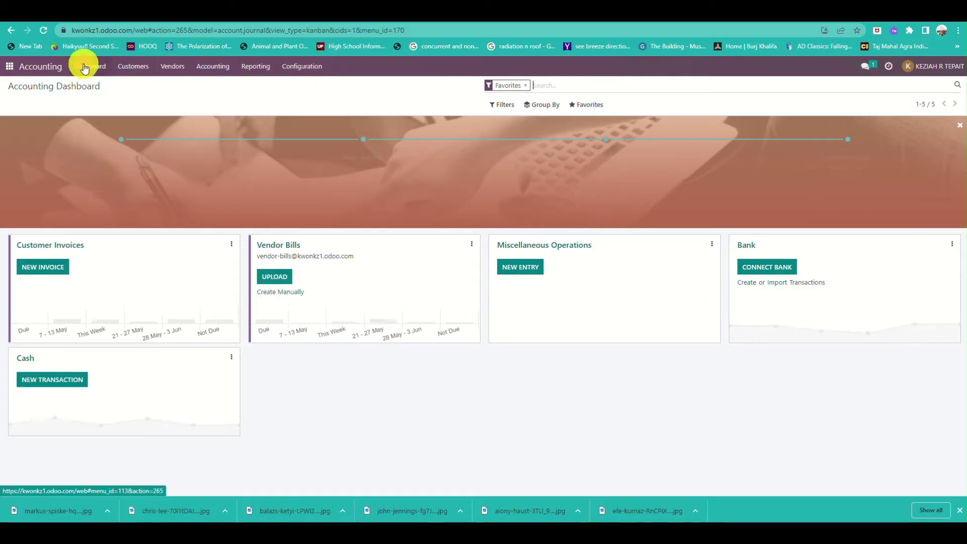
pyautogui.click(127, 71)
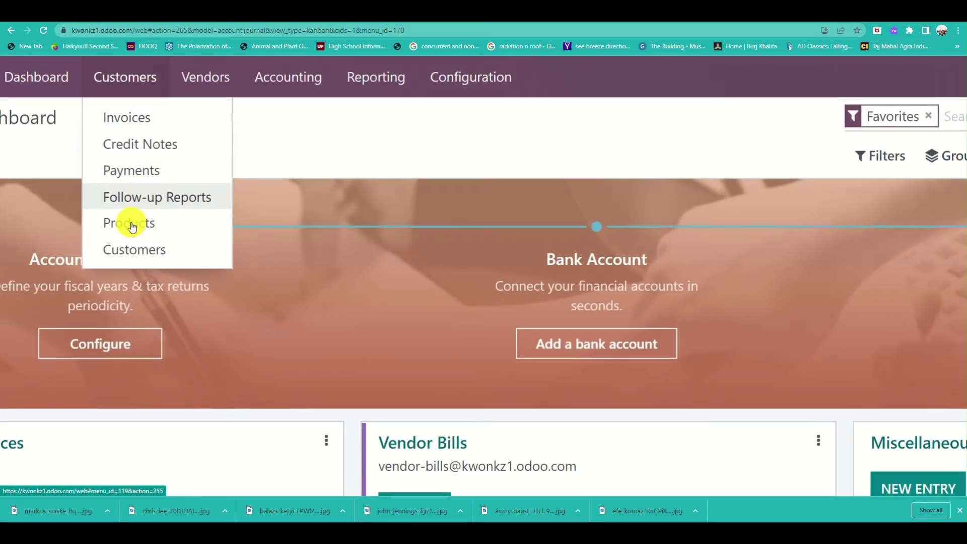
# Look through the Customers, Vendors and Accounting menus on the Accounting Dashboard
pyautogui.moveTo(190, 71)
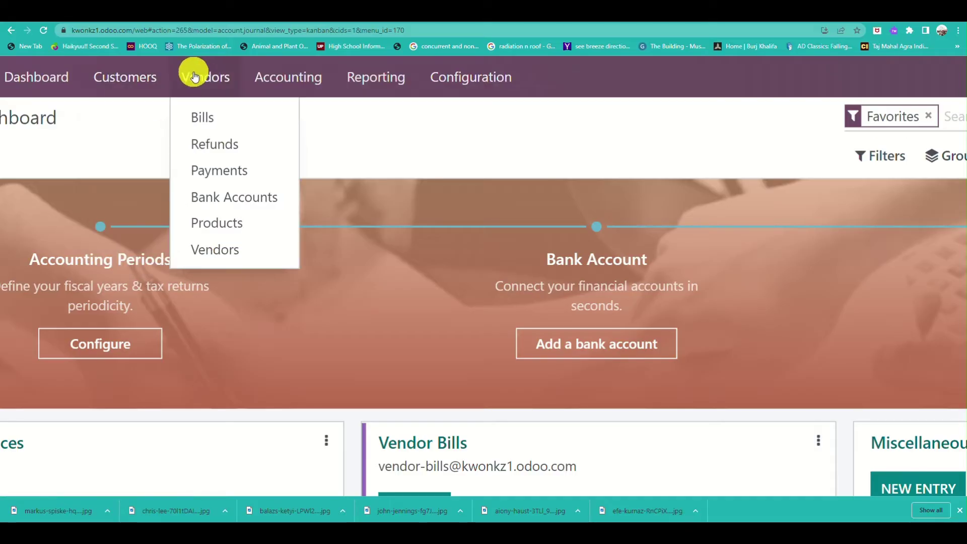
pyautogui.click(134, 76)
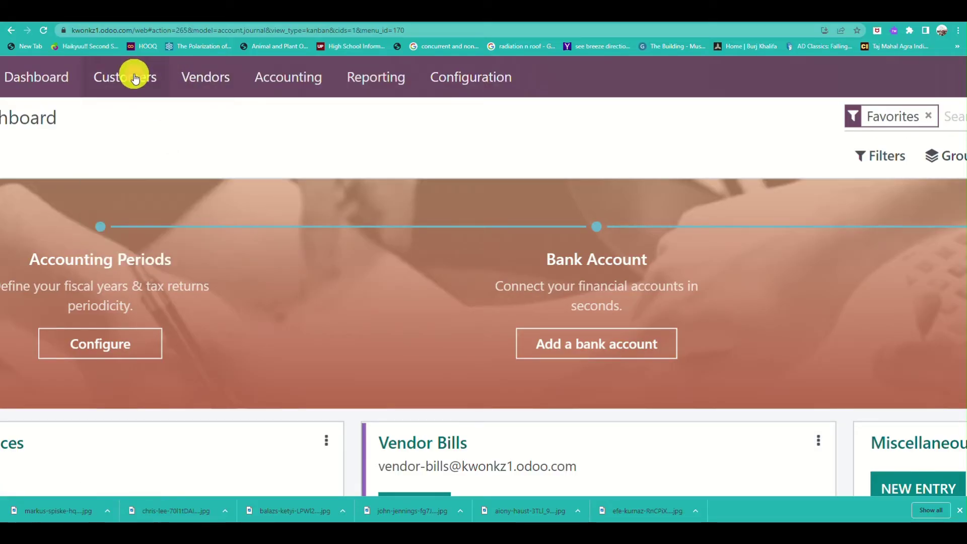
pyautogui.scroll(-5, 134, 77)
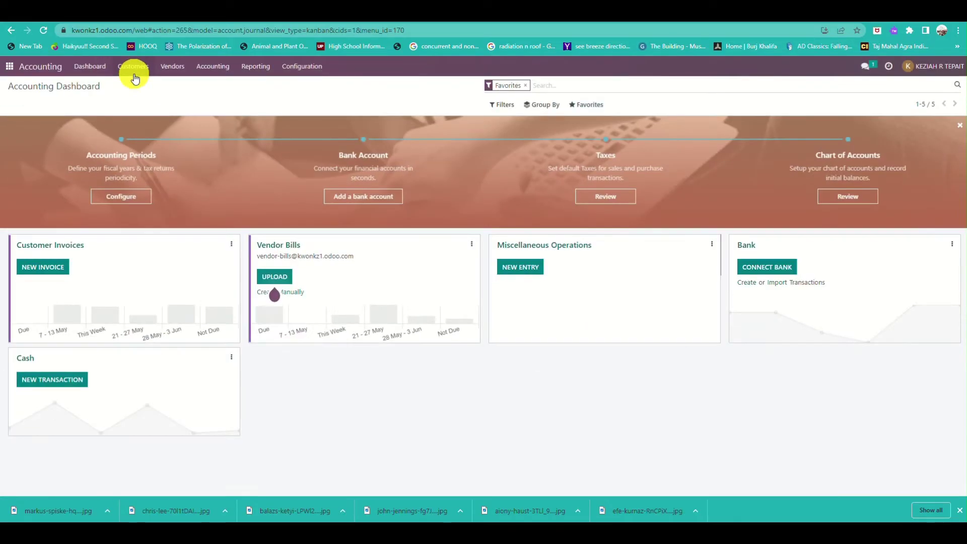
pyautogui.click(129, 71)
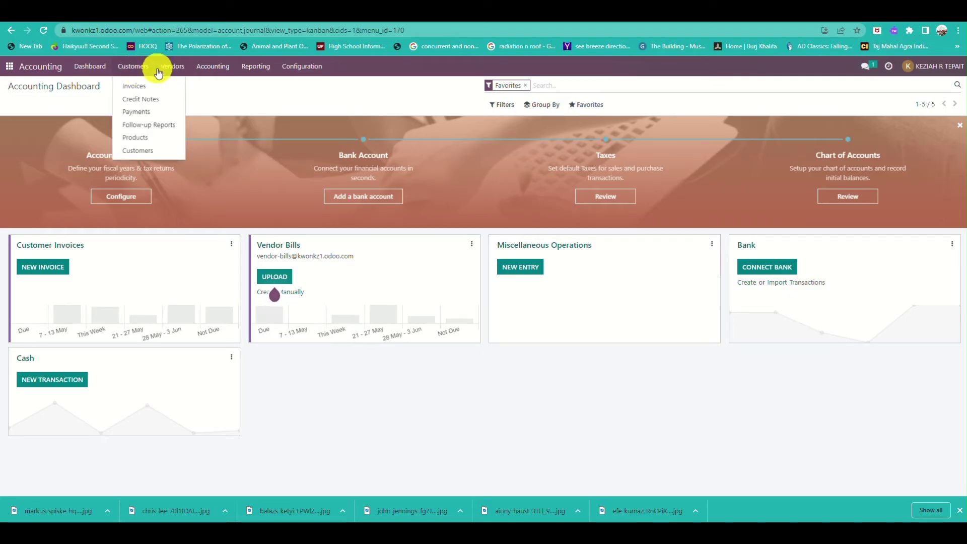
pyautogui.click(181, 72)
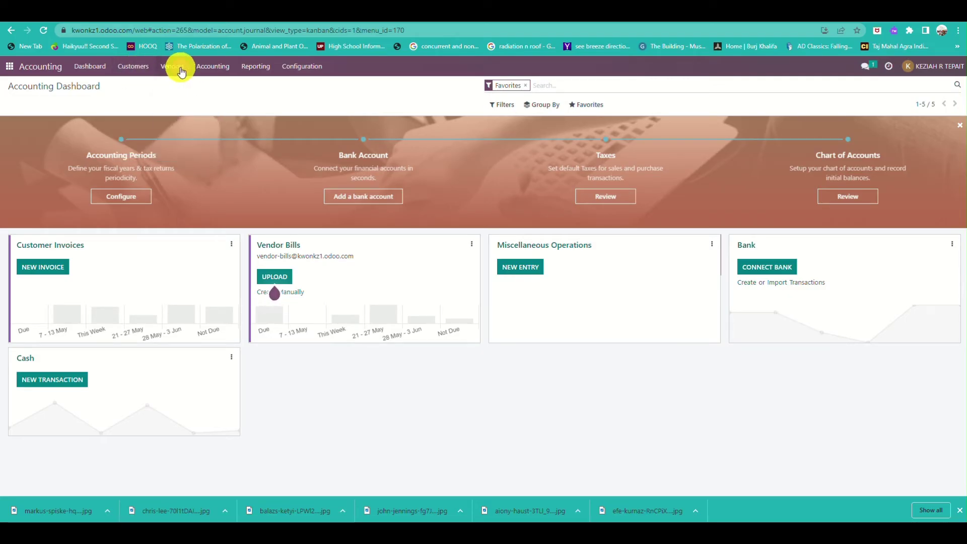
pyautogui.click(182, 72)
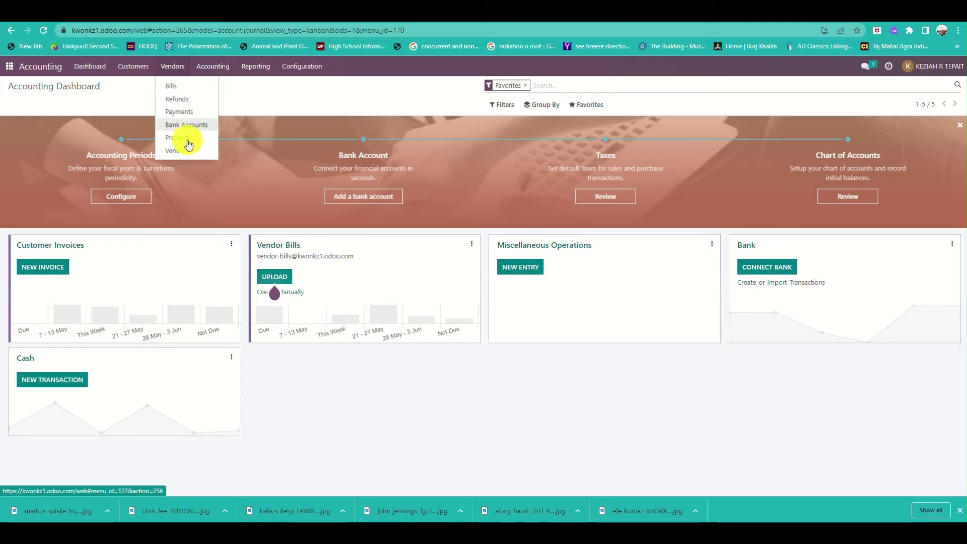
pyautogui.click(209, 70)
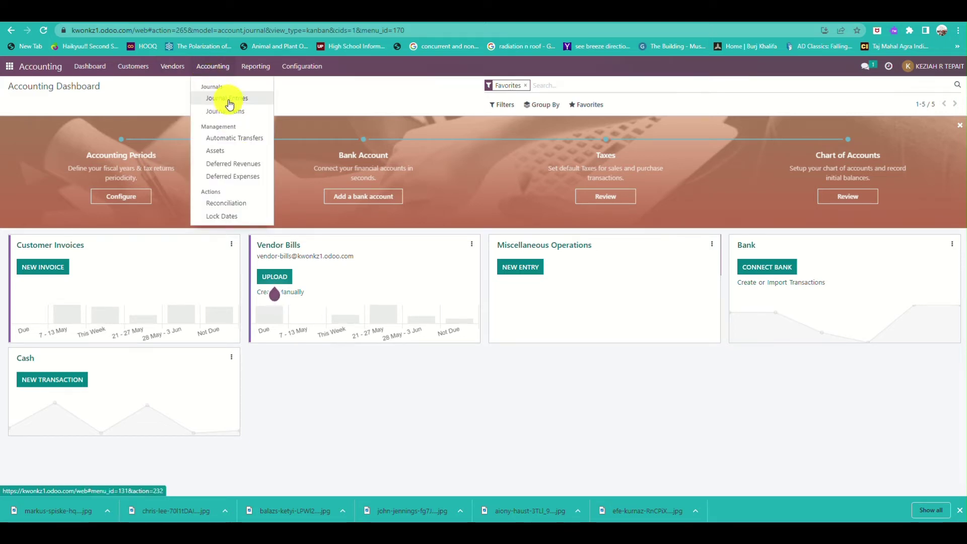
# Browse the Reporting menu's reports, such as Balance Sheet and Trial Balance, at enlarged zoom
pyautogui.hotkey('ctrl', '+')
pyautogui.hotkey('ctrl', '+')
pyautogui.hotkey('ctrl', '+')
pyautogui.hotkey('ctrl', '+')
pyautogui.hotkey('ctrl', '+')
pyautogui.hotkey('ctrl', '+')
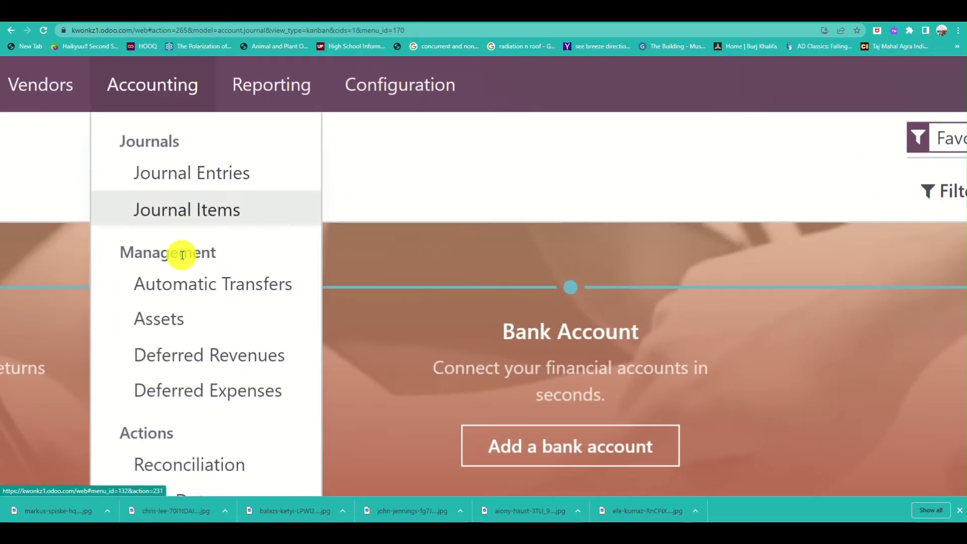
pyautogui.scroll(-2, 182, 254)
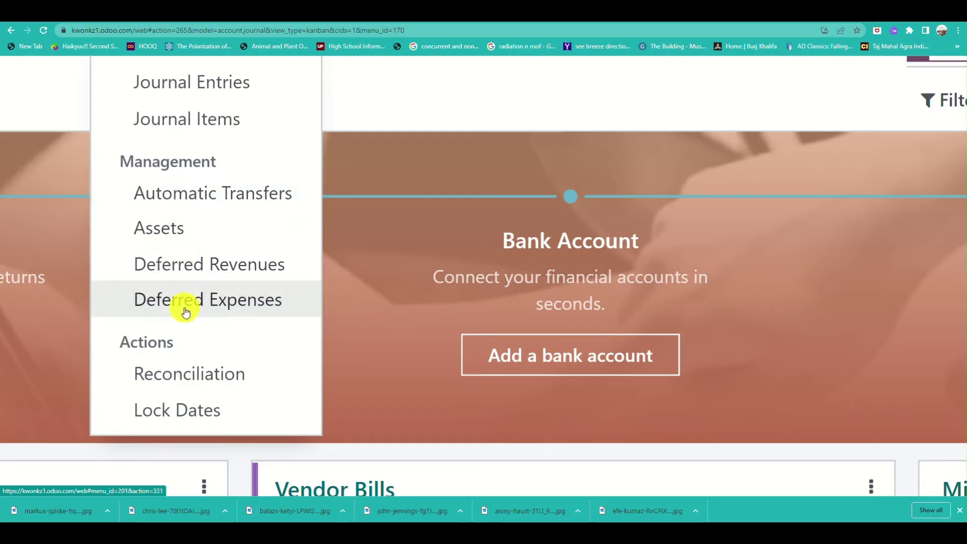
pyautogui.scroll(2, 186, 350)
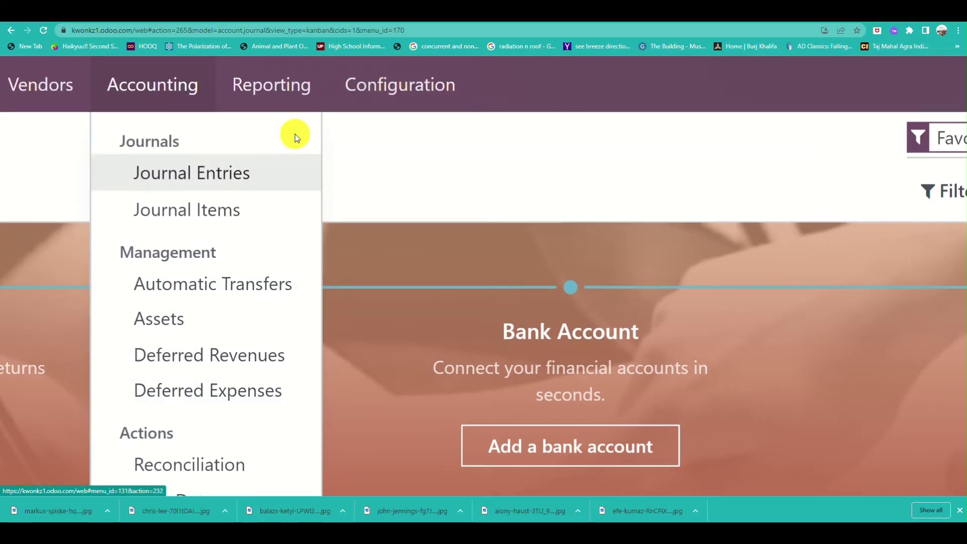
pyautogui.click(281, 97)
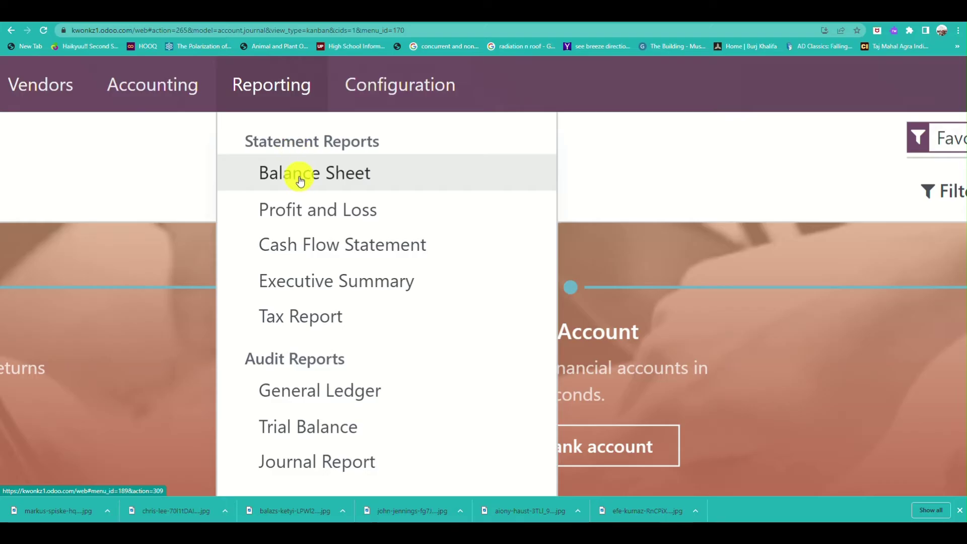
pyautogui.scroll(-2, 300, 180)
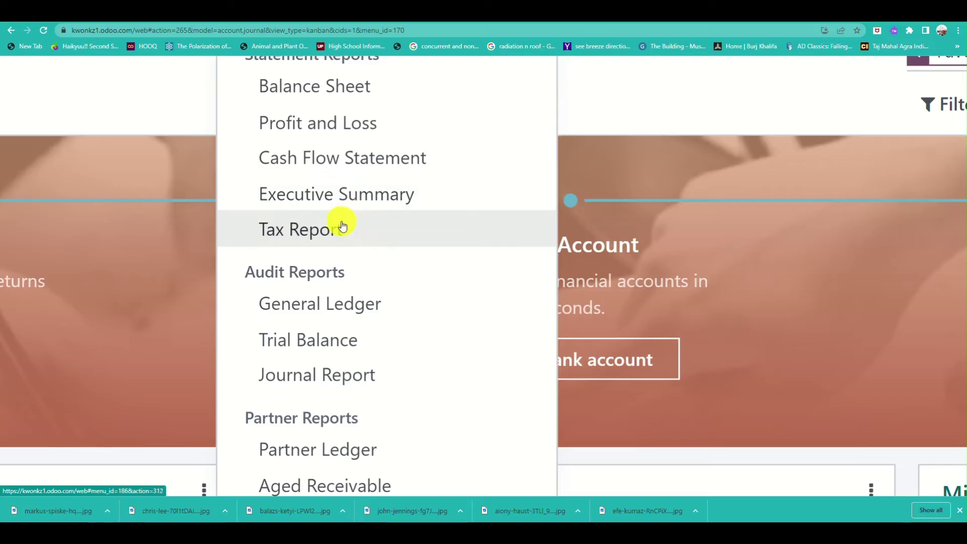
pyautogui.scroll(-3, 342, 225)
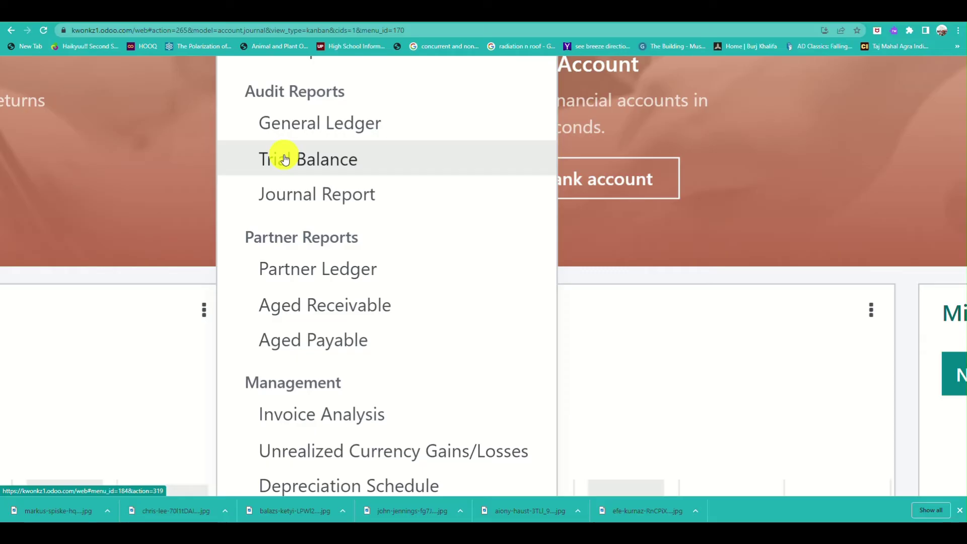
pyautogui.scroll(-2, 301, 195)
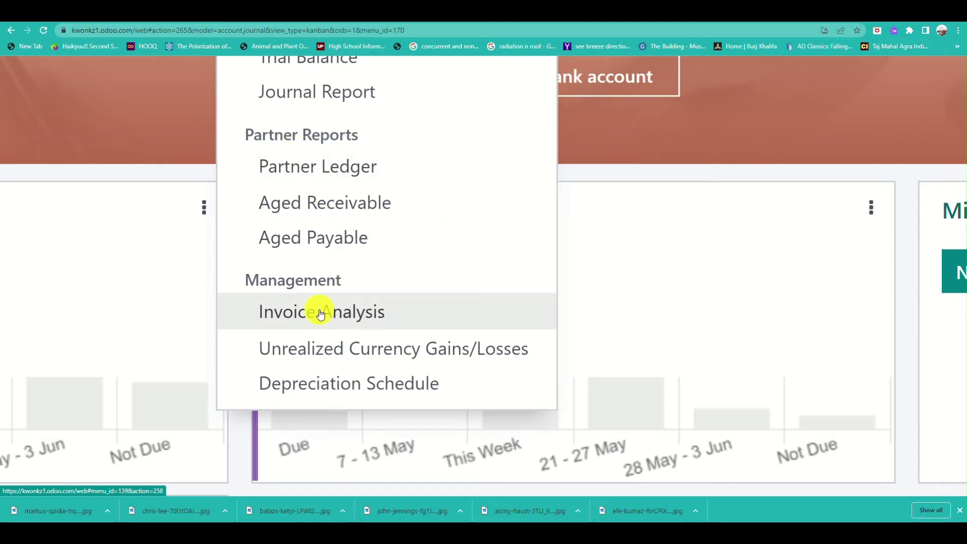
pyautogui.scroll(5, 321, 313)
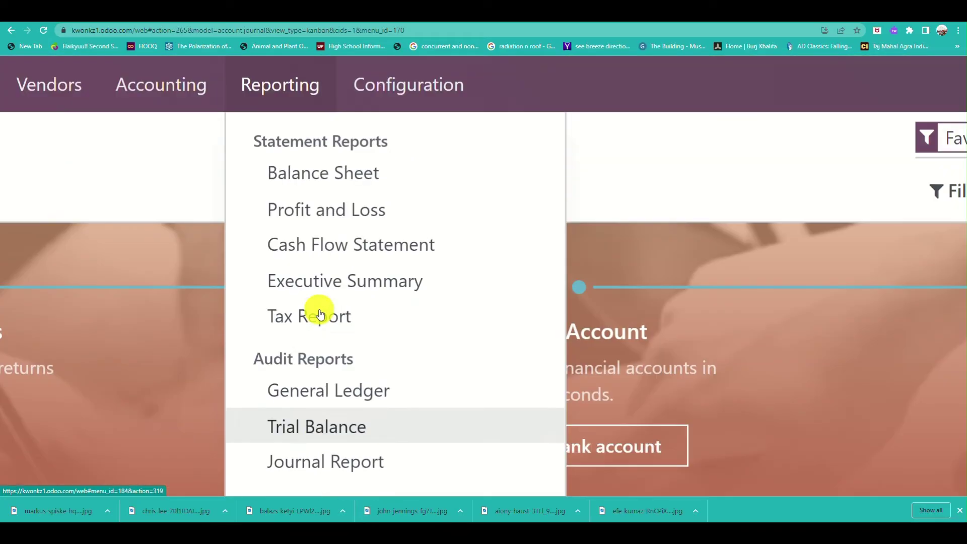
pyautogui.hotkey('ctrl', '0')
# Scroll through the Configuration menu entries from Settings and Payment Terms to Deferred Expense Models
pyautogui.moveTo(373, 75)
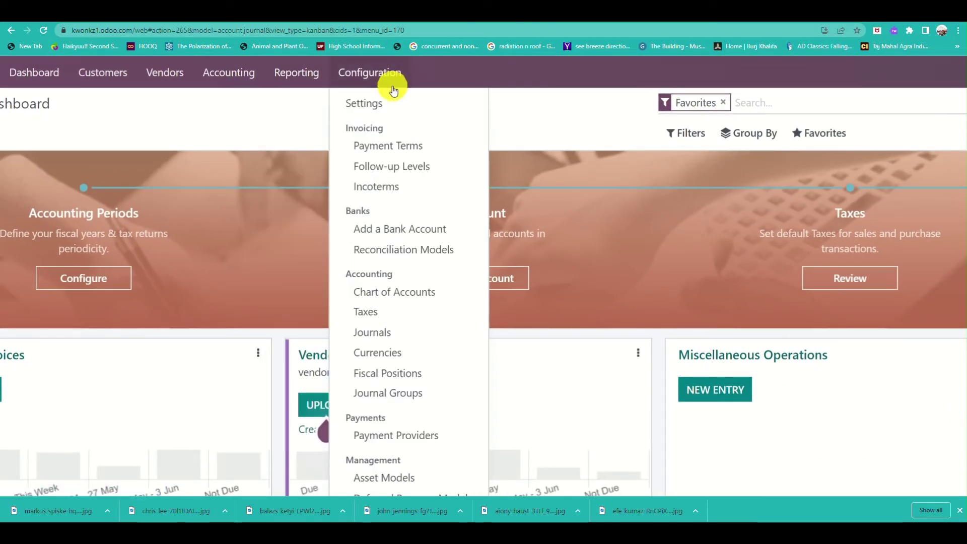
pyautogui.hscroll(1, 388, 94)
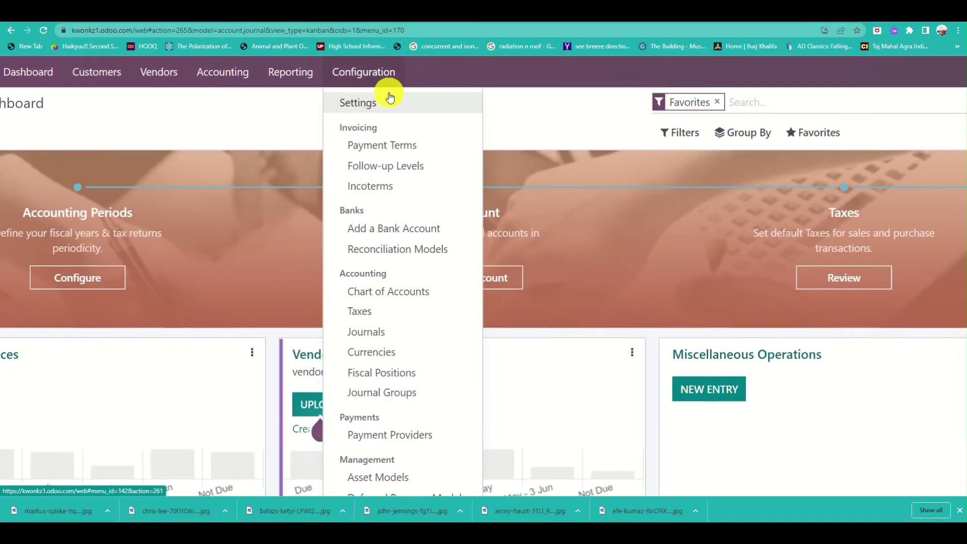
pyautogui.scroll(4, 413, 146)
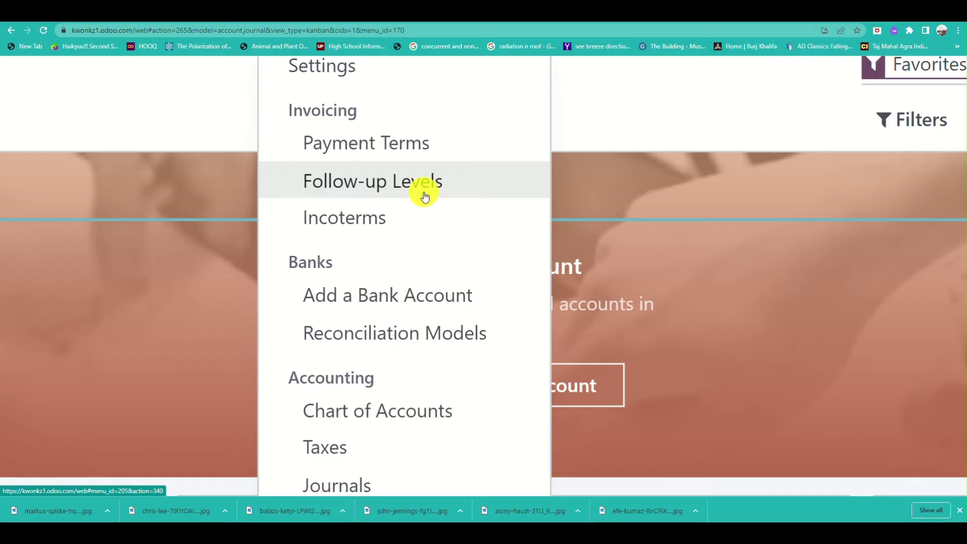
pyautogui.scroll(-1, 385, 228)
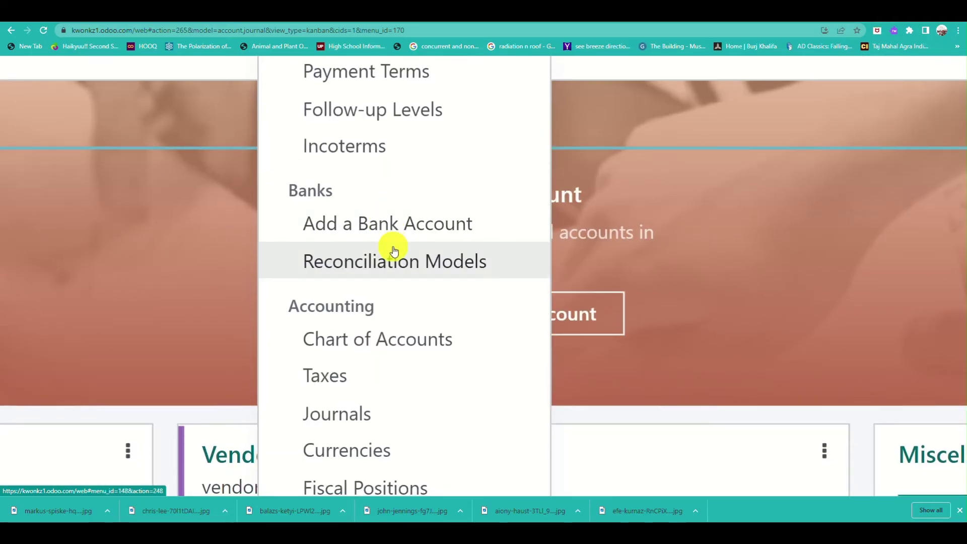
pyautogui.scroll(-1, 393, 247)
pyautogui.scroll(-1, 388, 277)
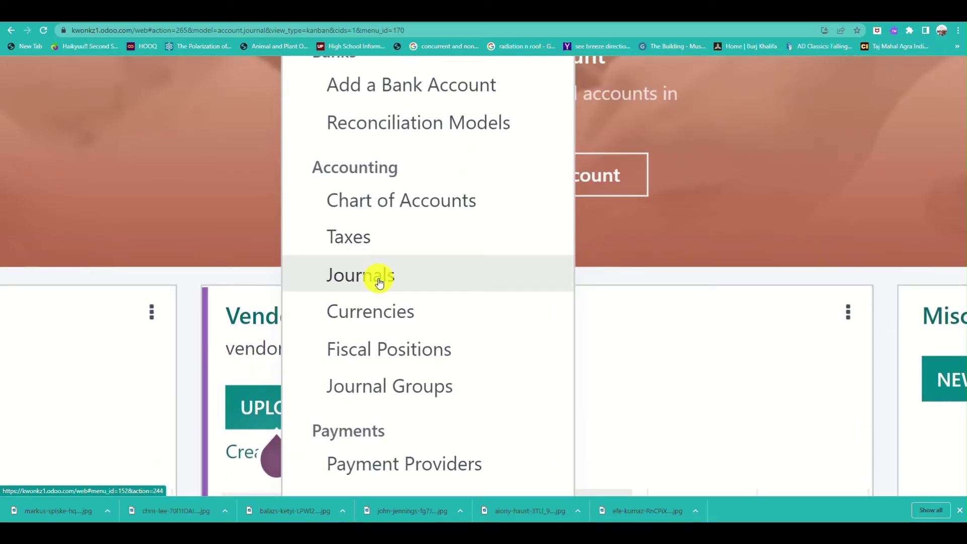
pyautogui.scroll(-1, 379, 283)
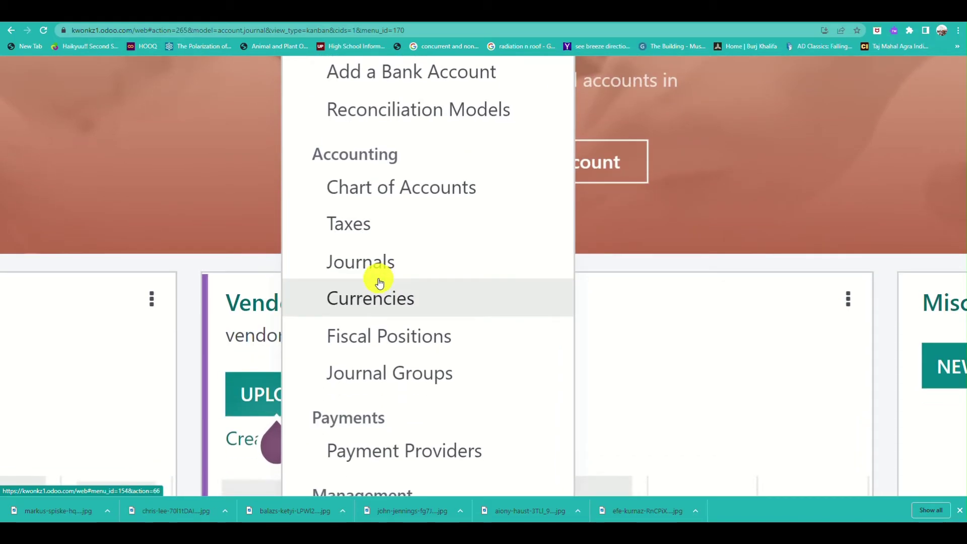
pyautogui.scroll(-1, 379, 283)
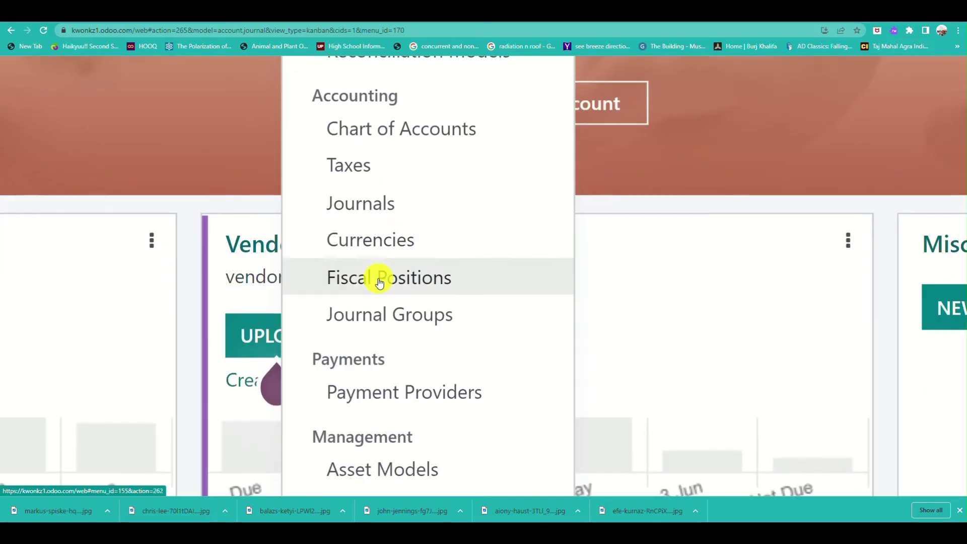
pyautogui.scroll(-3, 378, 323)
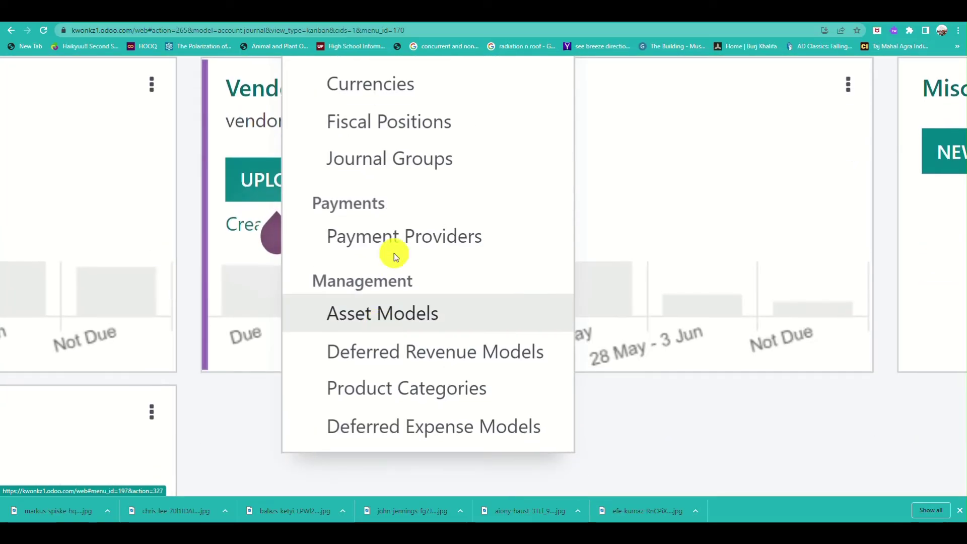
pyautogui.scroll(-1, 394, 302)
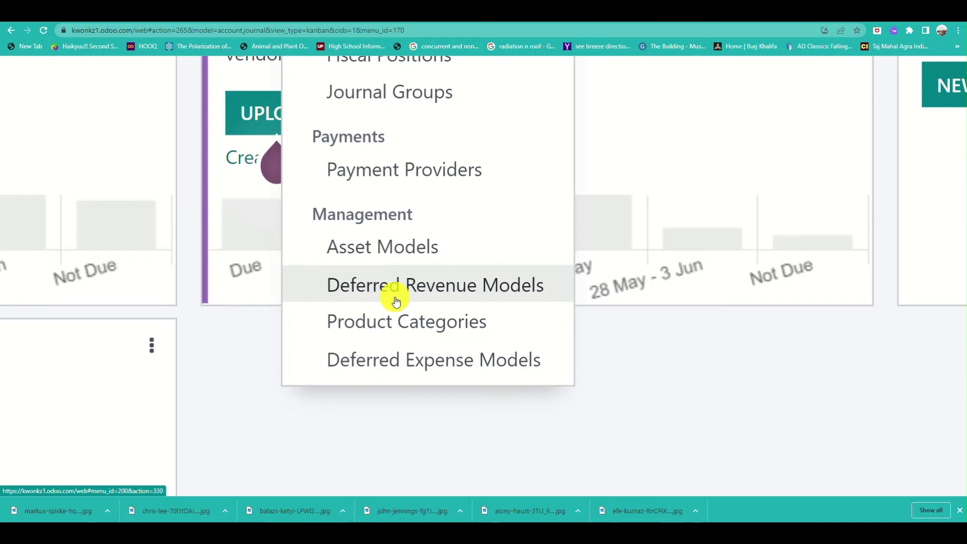
pyautogui.scroll(-2, 395, 299)
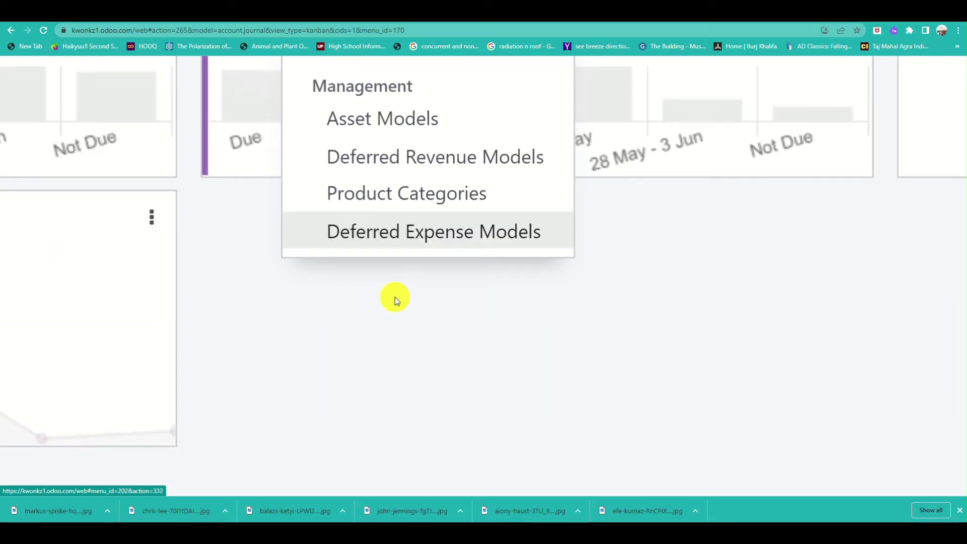
pyautogui.scroll(10, 395, 297)
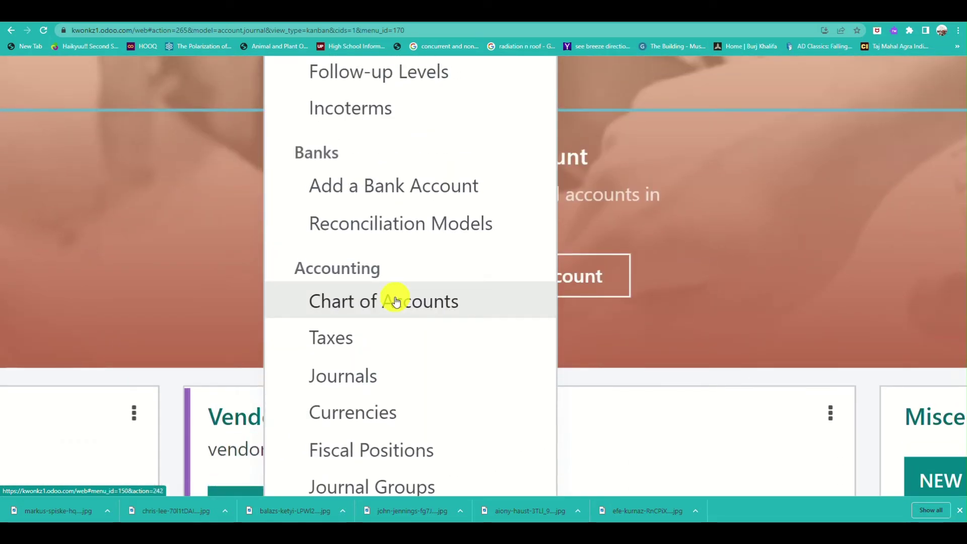
pyautogui.scroll(4, 395, 300)
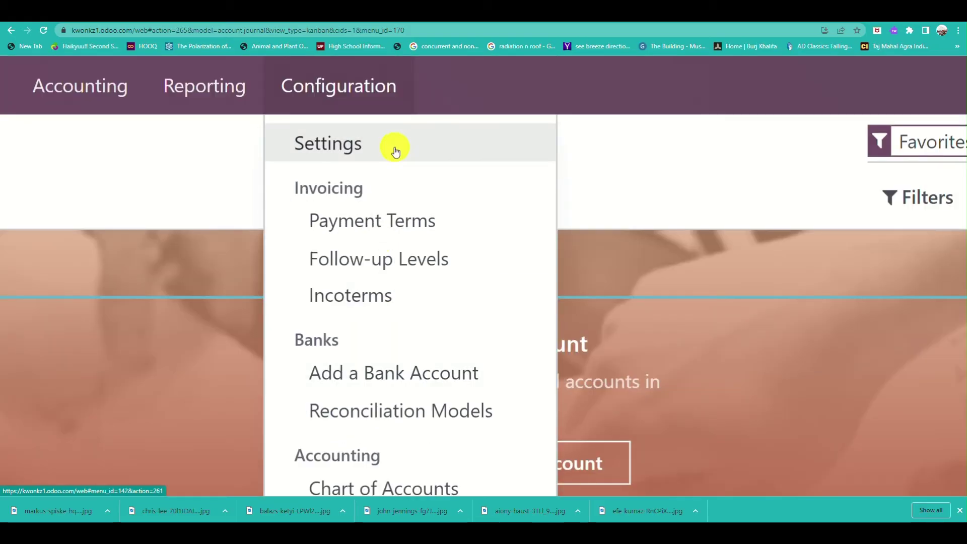
pyautogui.click(395, 151)
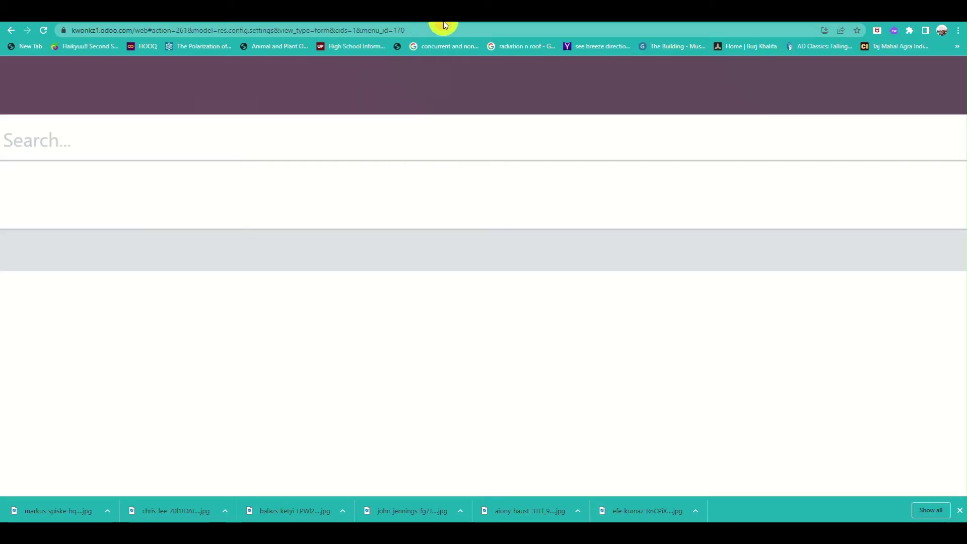
pyautogui.scroll(3, 157, 155)
pyautogui.scroll(-2, 157, 155)
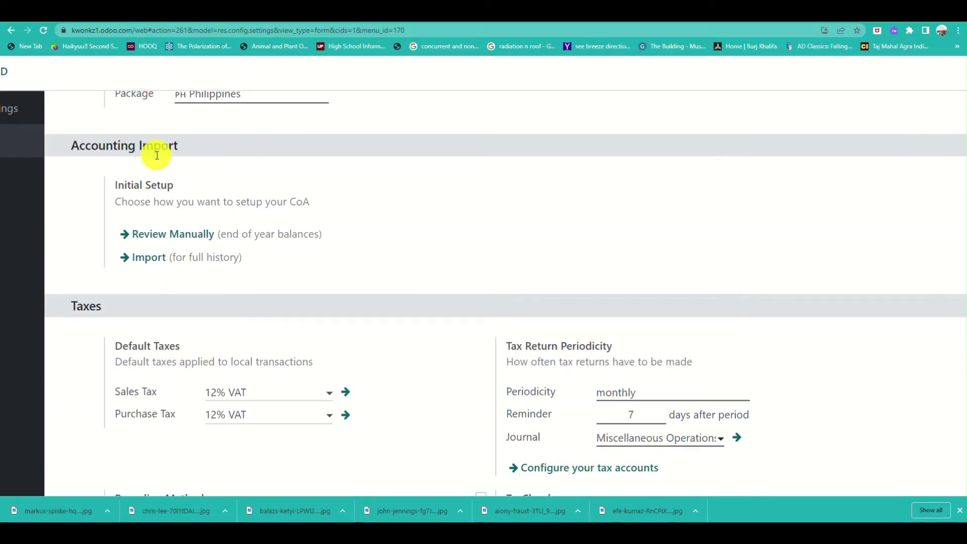
pyautogui.scroll(-5, 157, 155)
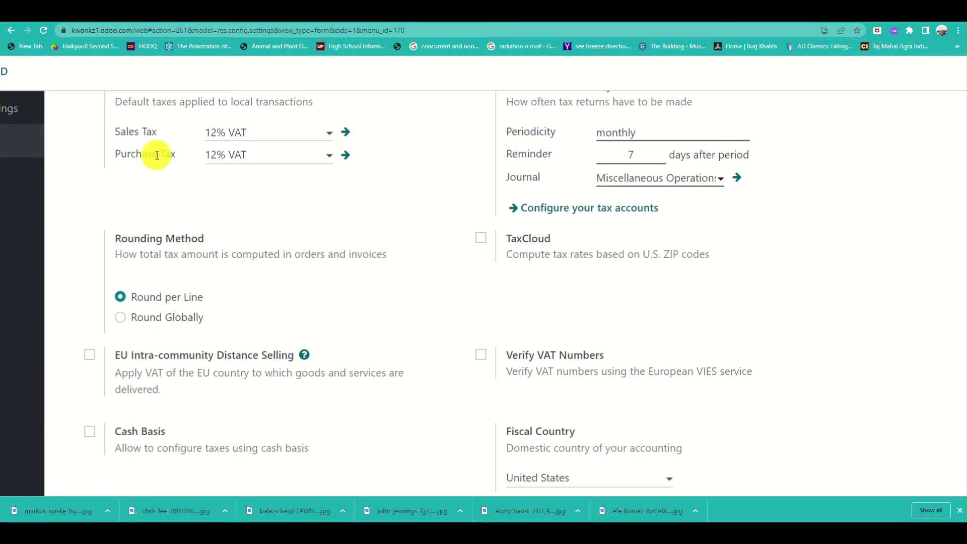
pyautogui.scroll(6, 157, 156)
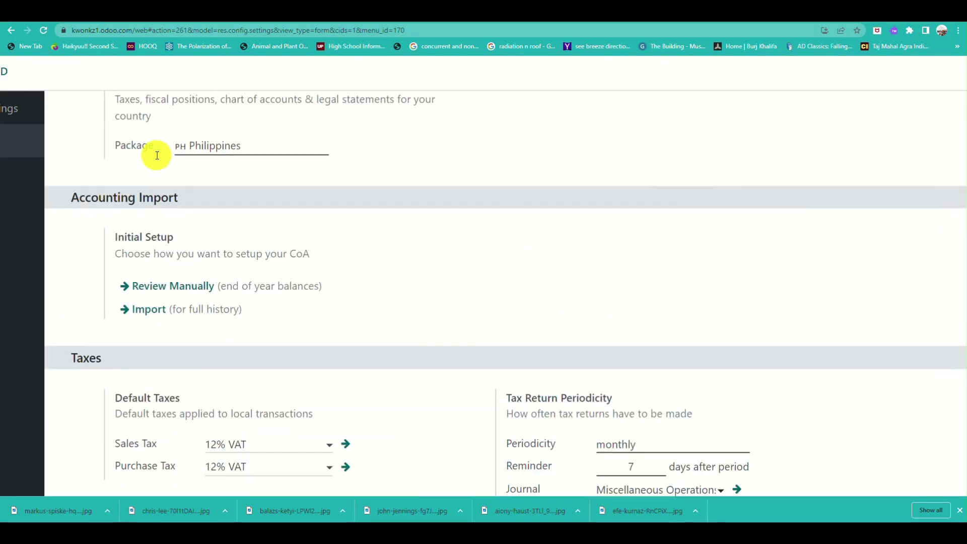
pyautogui.scroll(-5, 157, 155)
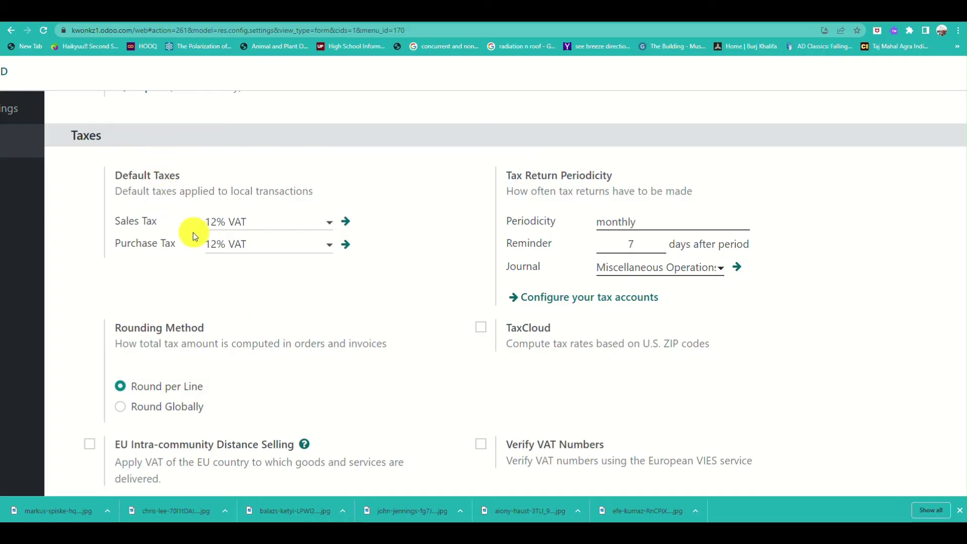
pyautogui.scroll(5, 195, 232)
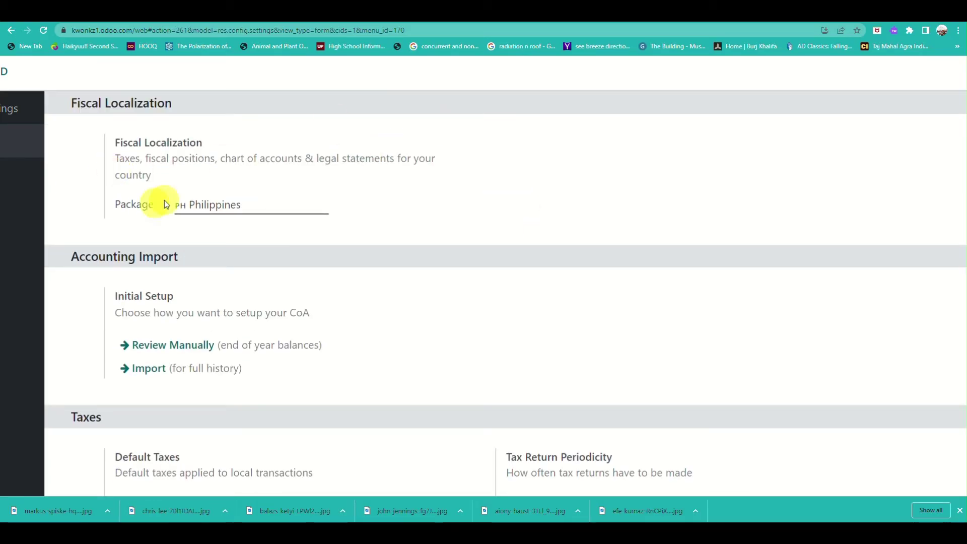
pyautogui.scroll(-2, 169, 367)
pyautogui.scroll(-3, 172, 366)
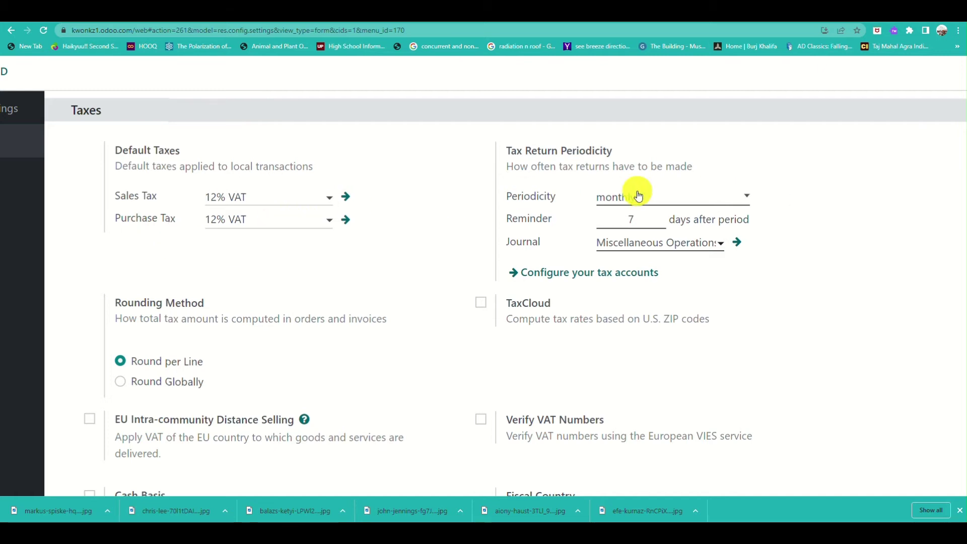
pyautogui.scroll(-6, 638, 195)
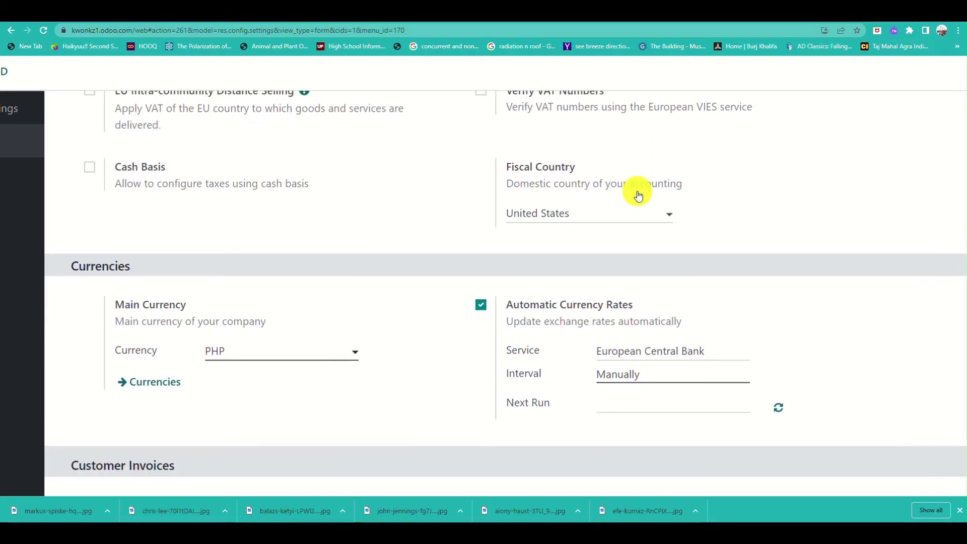
pyautogui.scroll(-4, 409, 423)
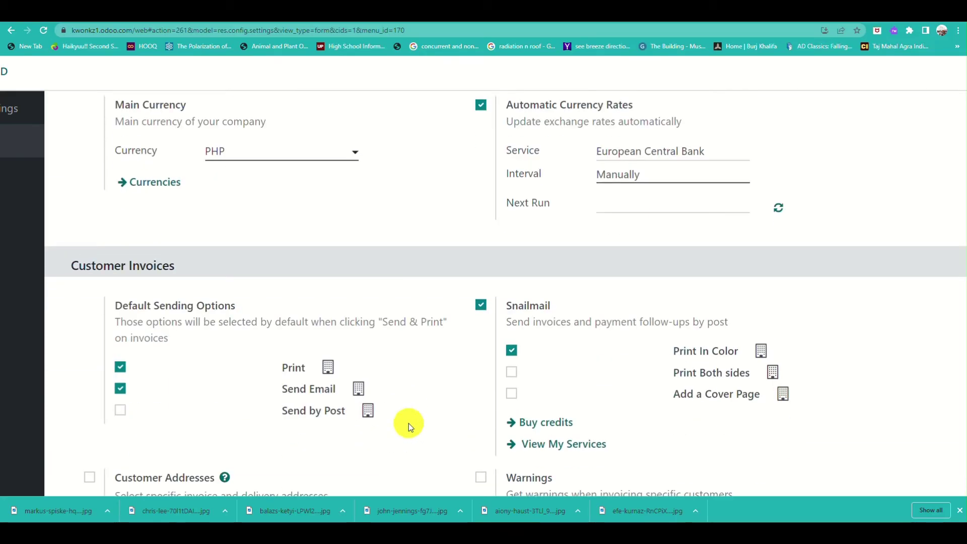
pyautogui.scroll(-4, 409, 423)
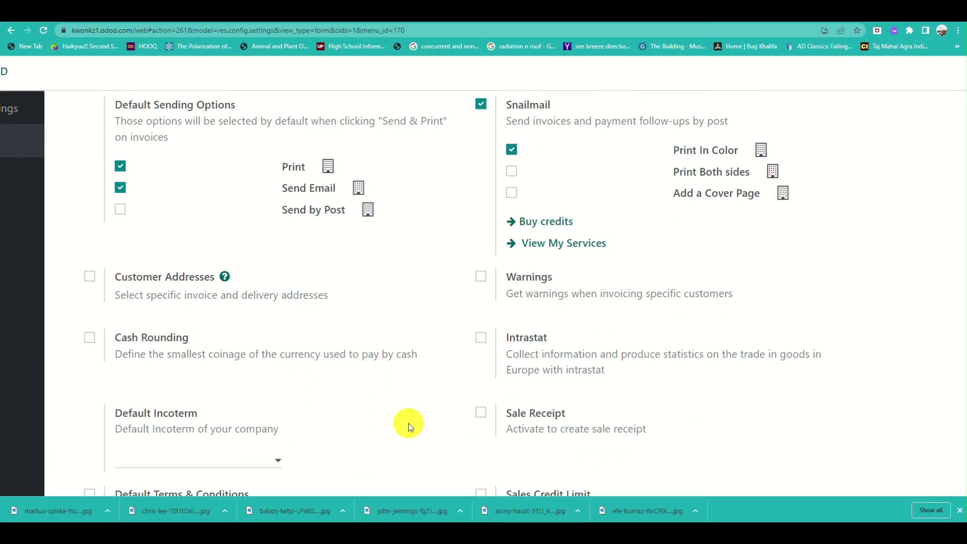
pyautogui.scroll(2, 409, 423)
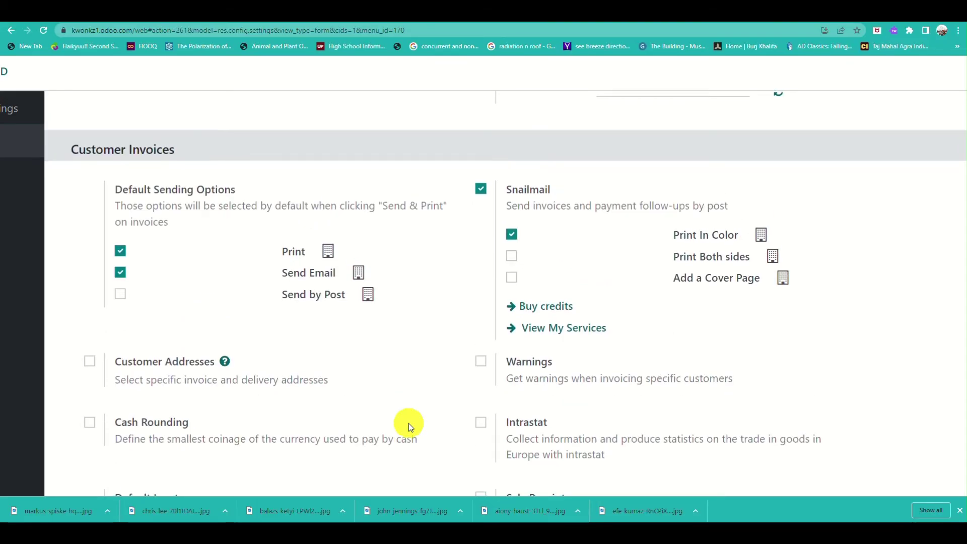
pyautogui.scroll(-5, 409, 423)
pyautogui.scroll(-3, 408, 423)
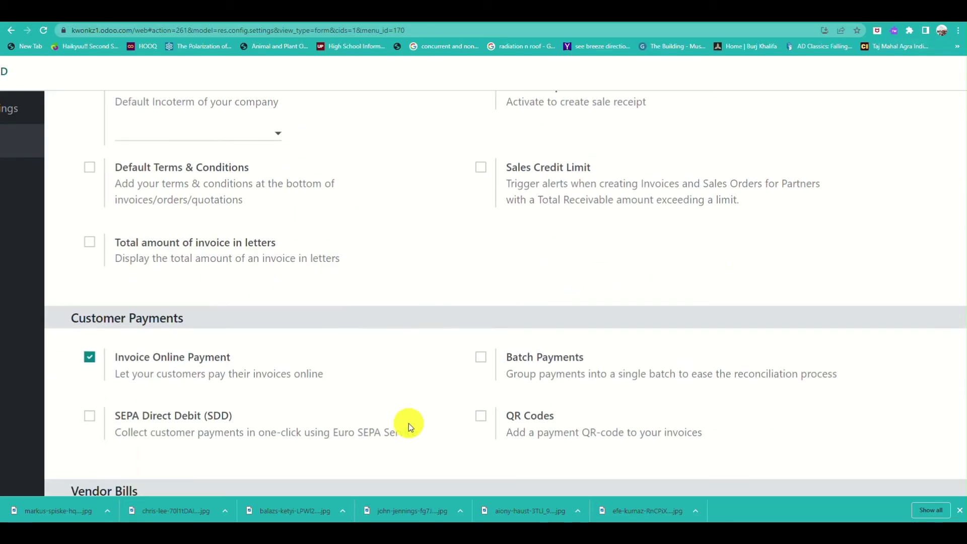
pyautogui.scroll(-5, 408, 423)
pyautogui.scroll(2, 408, 423)
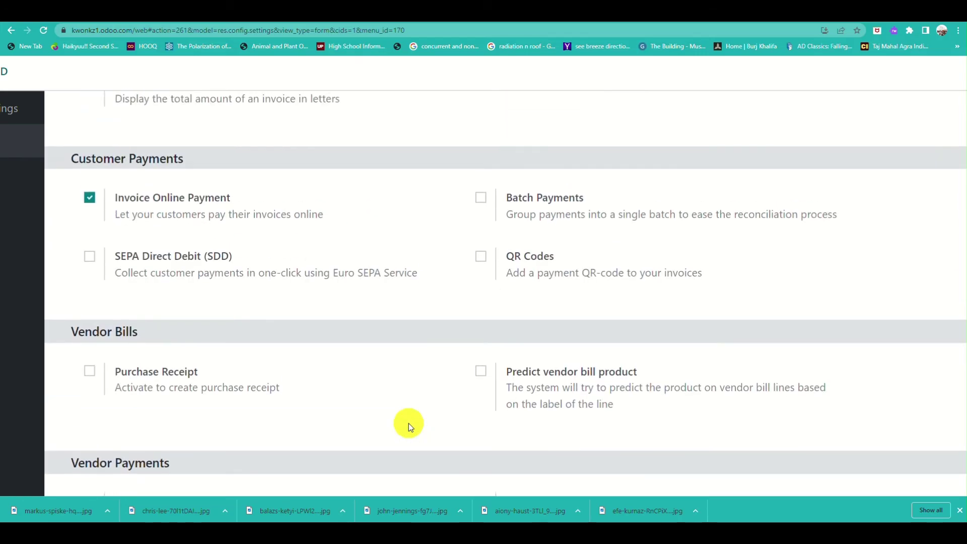
pyautogui.scroll(-3, 409, 423)
pyautogui.scroll(-2, 409, 422)
pyautogui.scroll(-5, 409, 423)
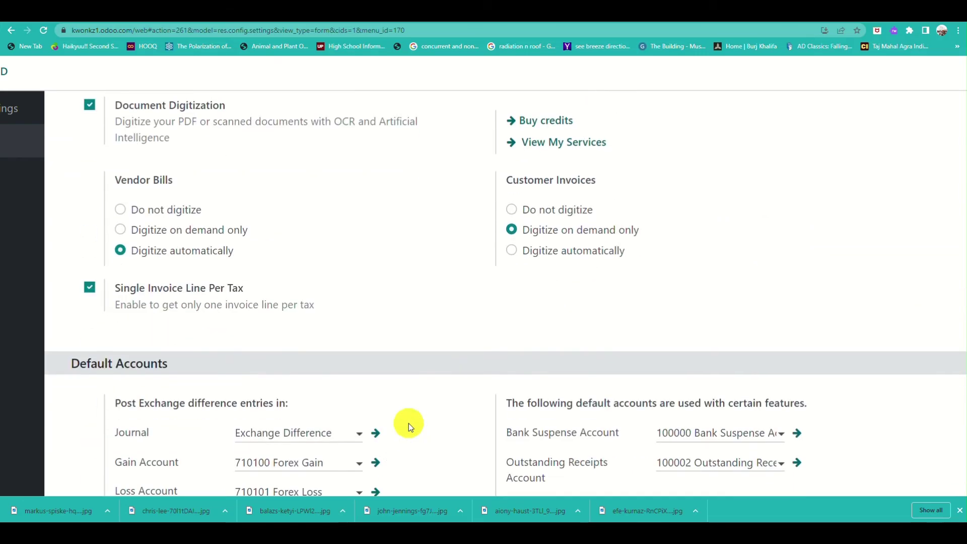
pyautogui.scroll(-5, 409, 423)
pyautogui.scroll(-5, 409, 423)
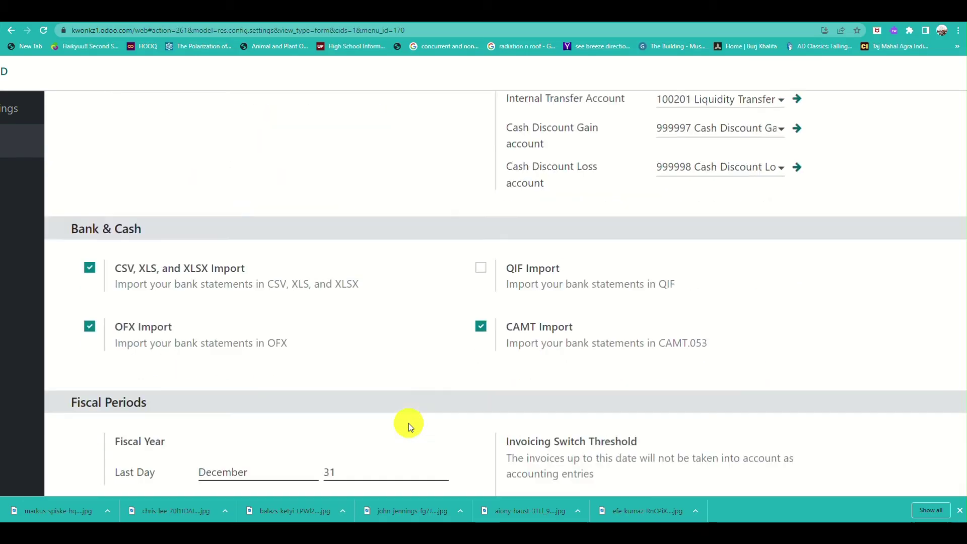
pyautogui.scroll(-5, 409, 423)
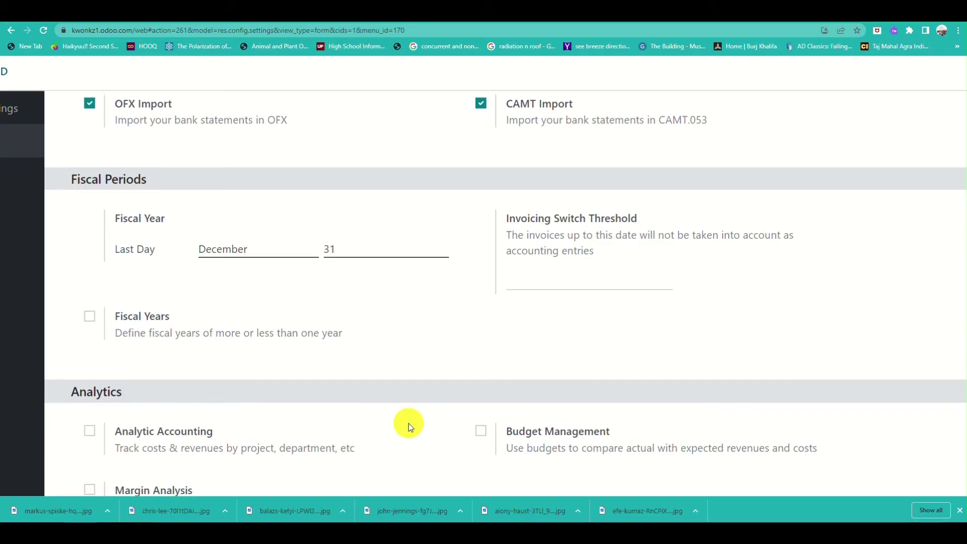
pyautogui.scroll(-3, 409, 423)
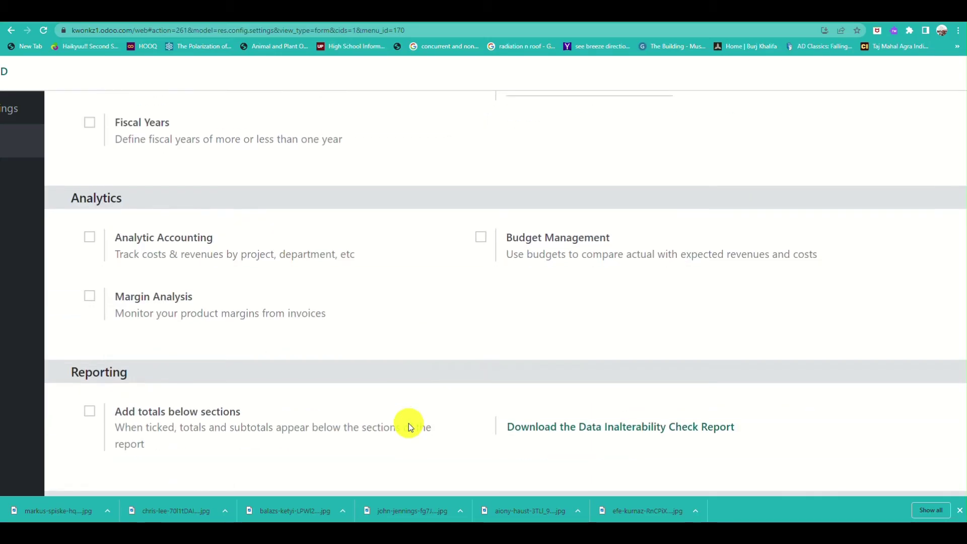
pyautogui.scroll(3, 409, 423)
pyautogui.scroll(1, 408, 423)
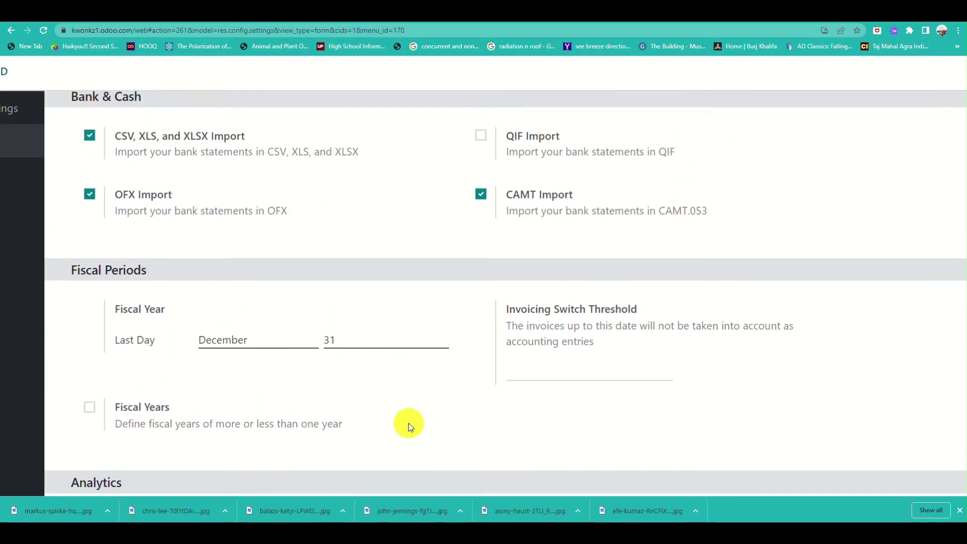
pyautogui.scroll(-6, 408, 423)
pyautogui.scroll(-1, 409, 423)
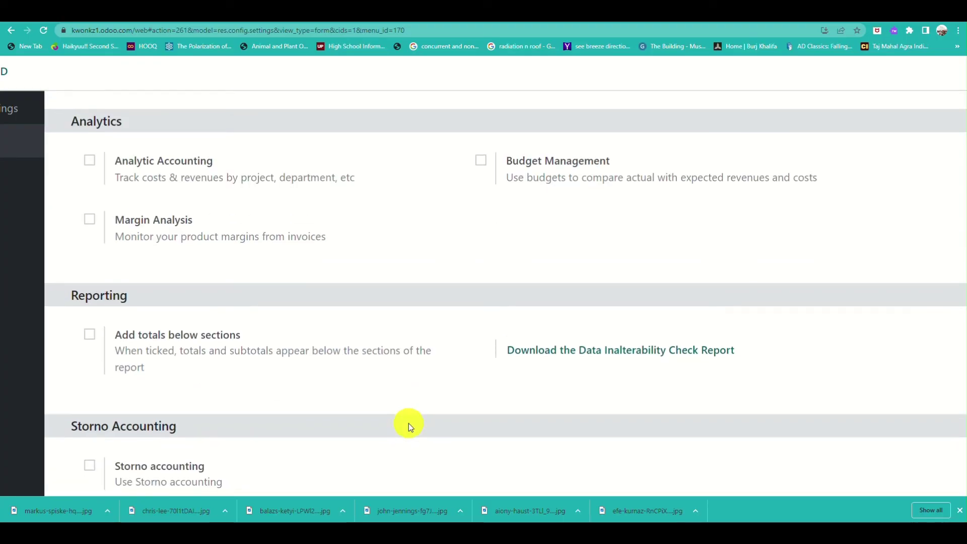
pyautogui.scroll(5, 409, 423)
pyautogui.hotkey('ctrl', '0')
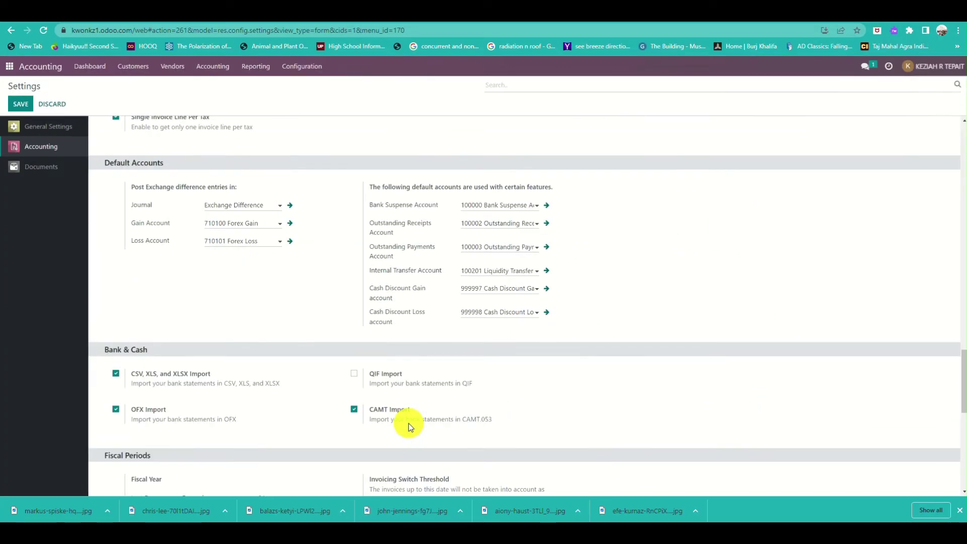
pyautogui.scroll(15, 113, 189)
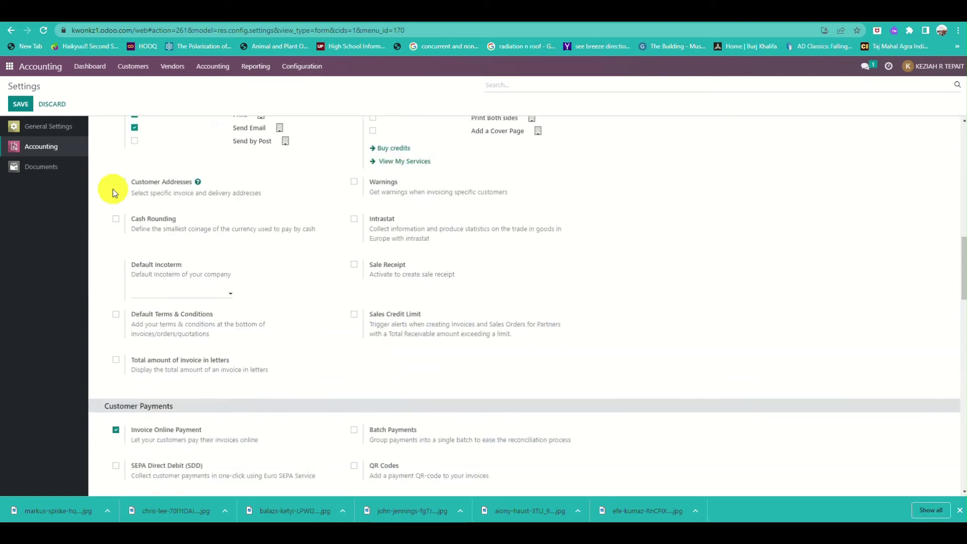
pyautogui.scroll(5, 113, 189)
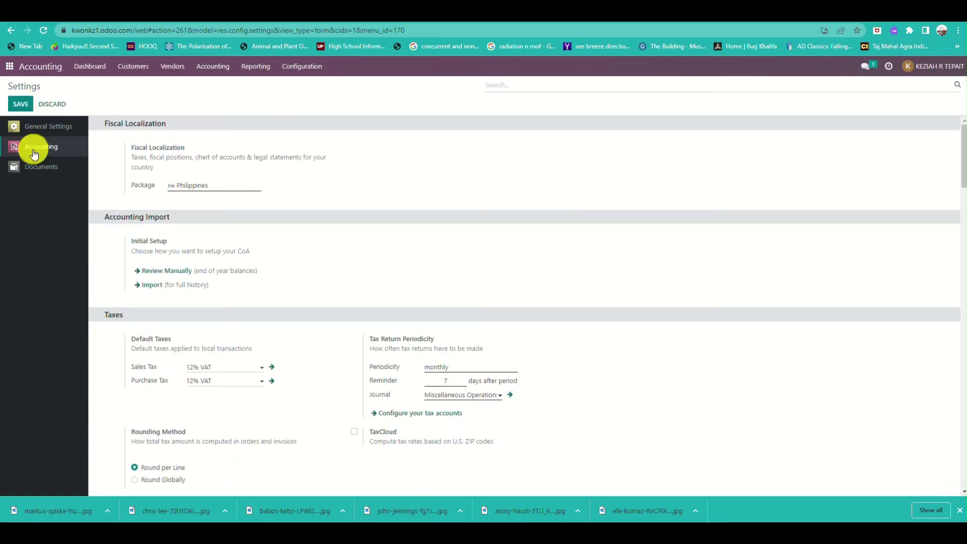
# Open General Settings and scroll from users and languages down to Developer Tools and About
pyautogui.click(59, 132)
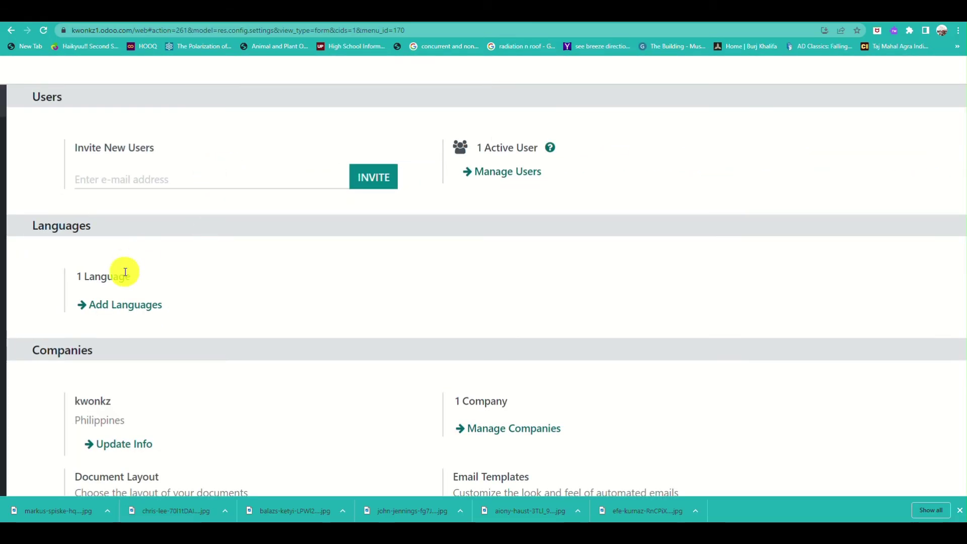
pyautogui.scroll(-3, 125, 272)
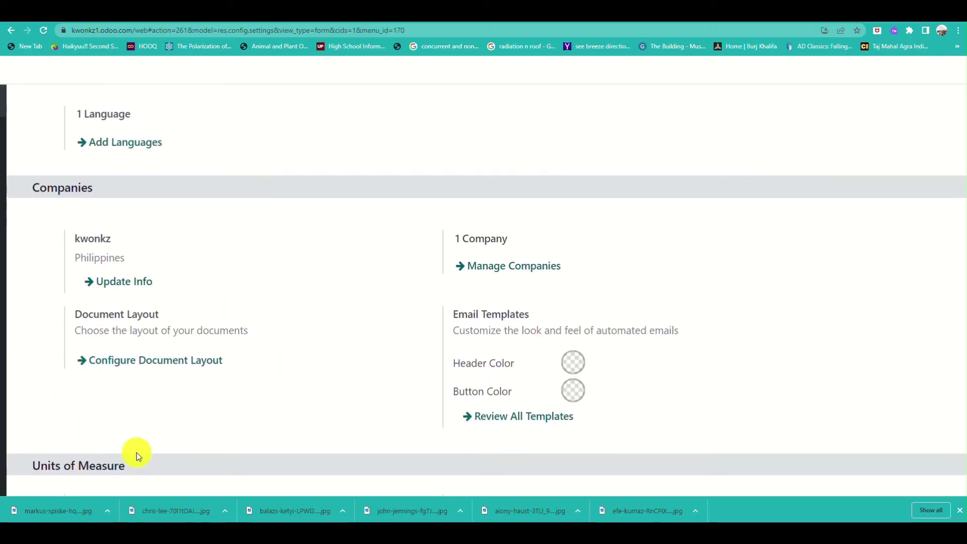
pyautogui.scroll(-6, 333, 373)
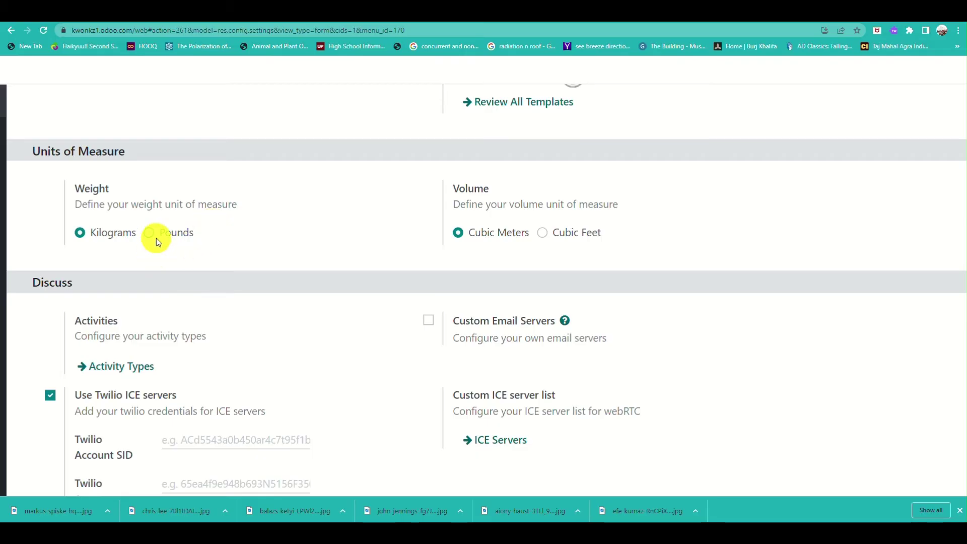
pyautogui.scroll(-4, 170, 331)
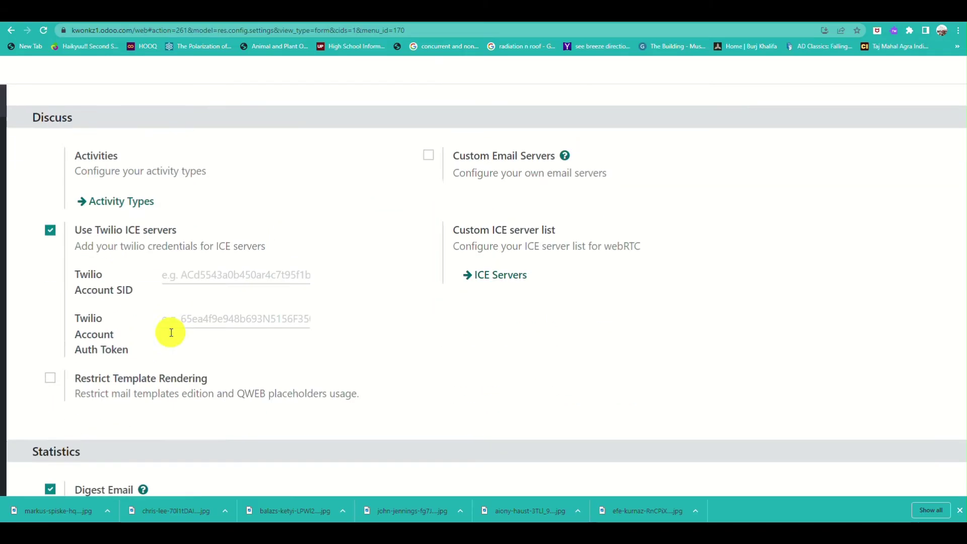
pyautogui.scroll(2, 170, 331)
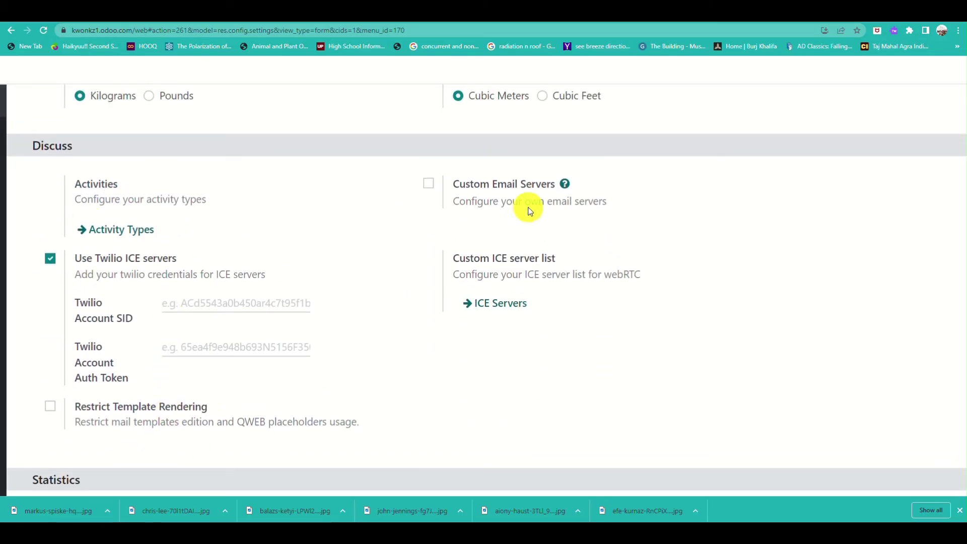
pyautogui.scroll(-4, 199, 389)
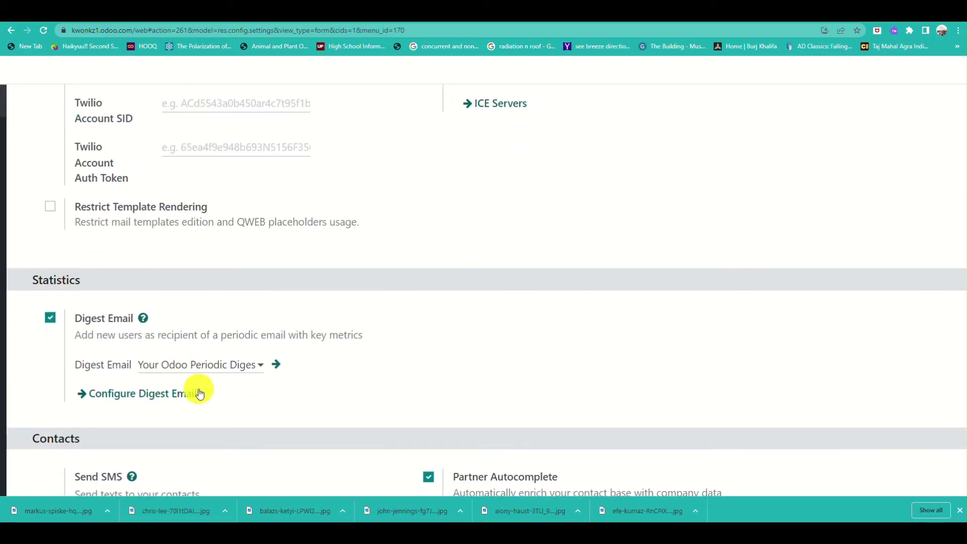
pyautogui.scroll(-3, 226, 410)
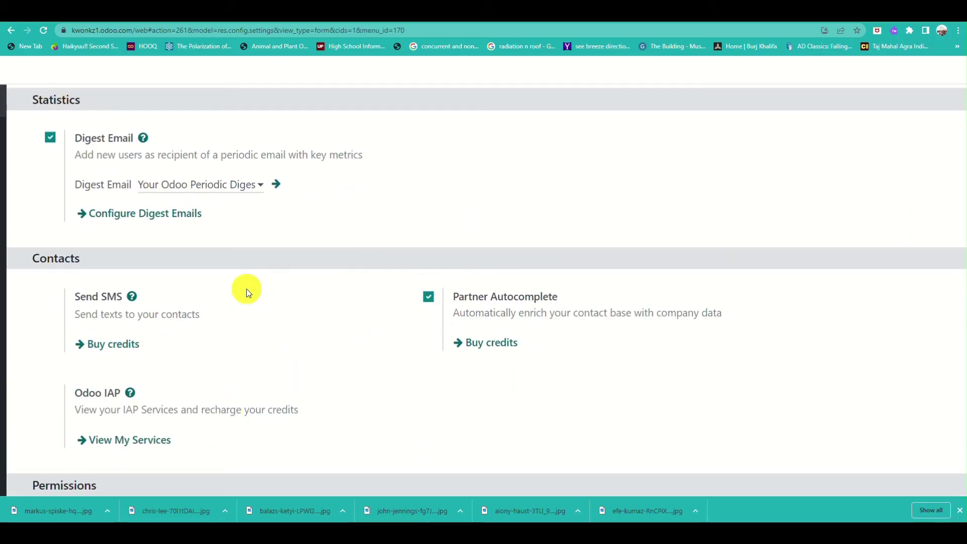
pyautogui.scroll(-5, 363, 448)
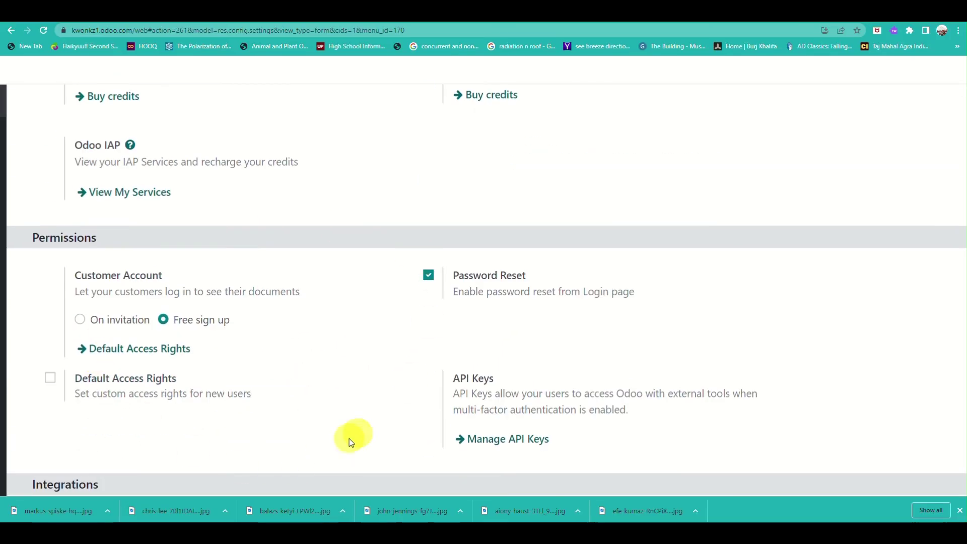
pyautogui.scroll(-6, 377, 418)
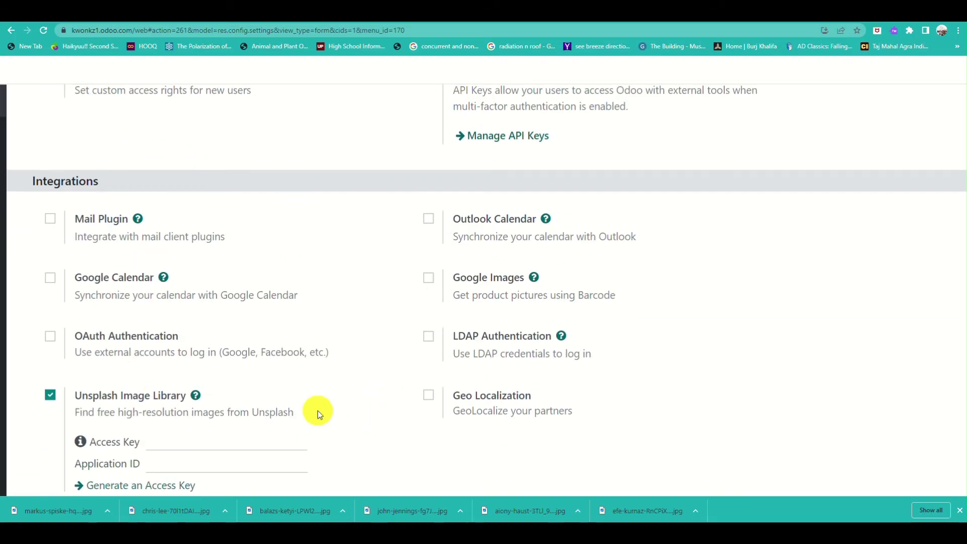
pyautogui.scroll(-2, 315, 405)
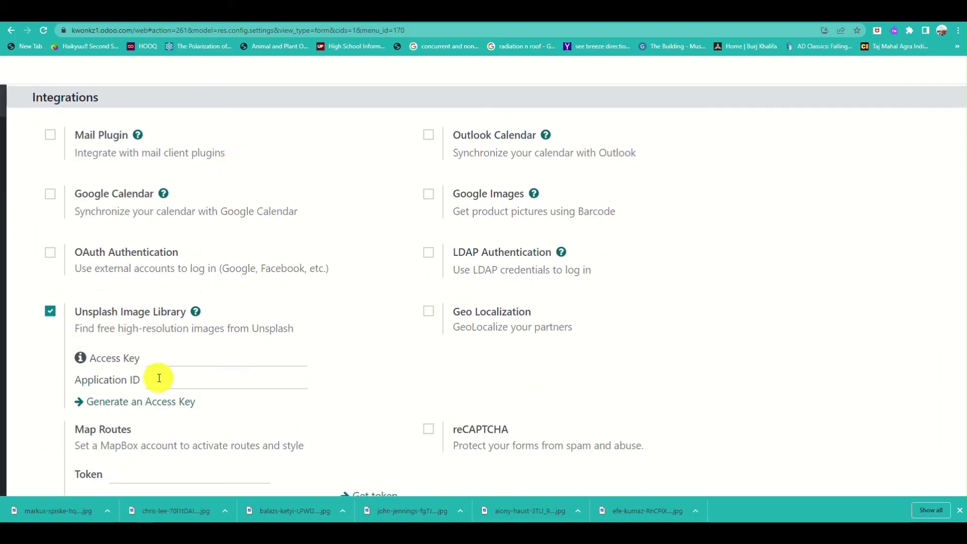
pyautogui.scroll(-1, 183, 441)
pyautogui.scroll(-6, 184, 441)
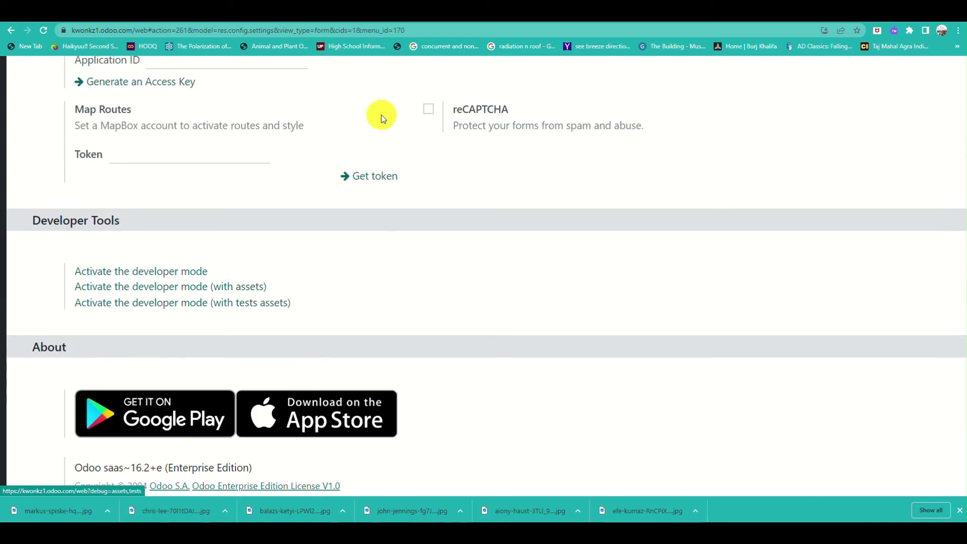
pyautogui.scroll(-1, 269, 335)
pyautogui.scroll(1, 270, 335)
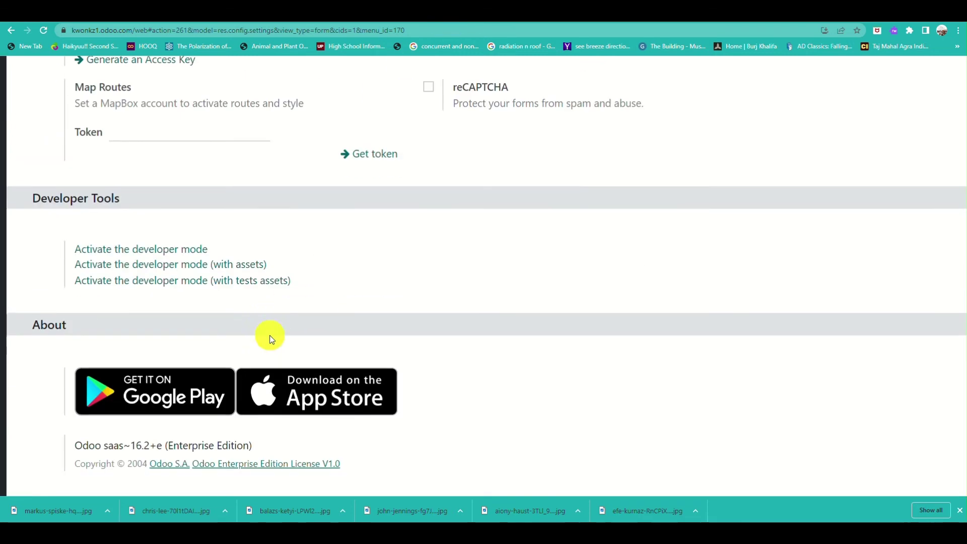
pyautogui.scroll(-3, 270, 338)
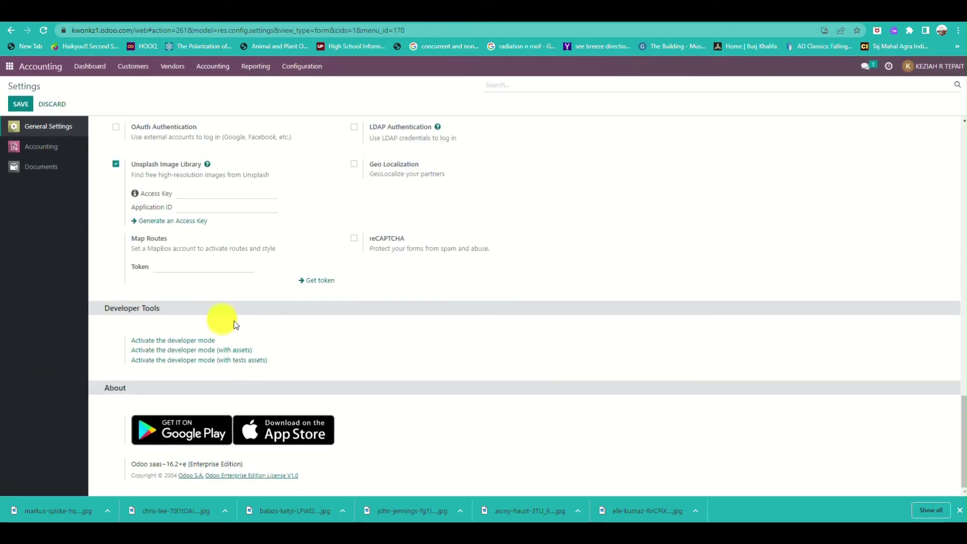
# Review the Documents Spreadsheets workspace choices, keep Spreadsheet selected, and restore normal page zoom
pyautogui.click(43, 171)
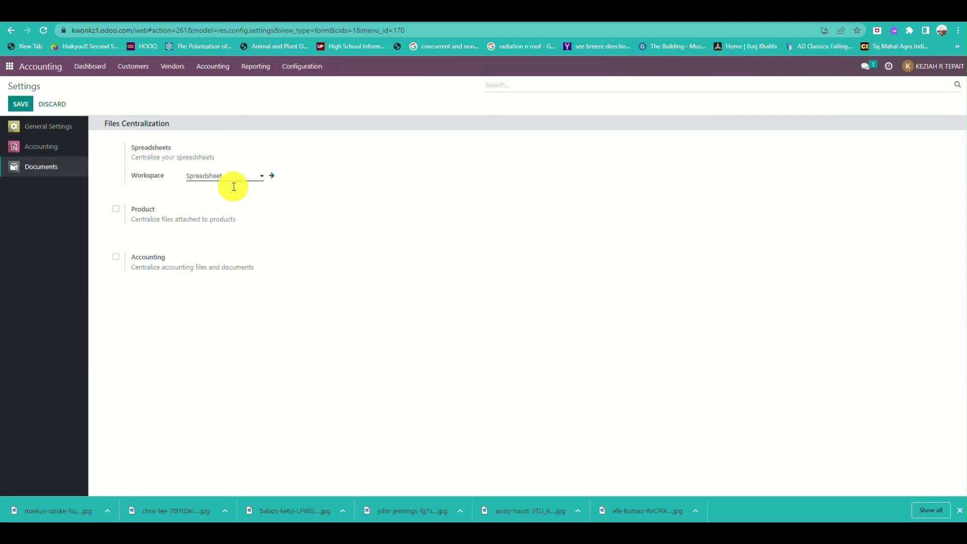
pyautogui.scroll(6, 187, 168)
pyautogui.hscroll(-3, 189, 170)
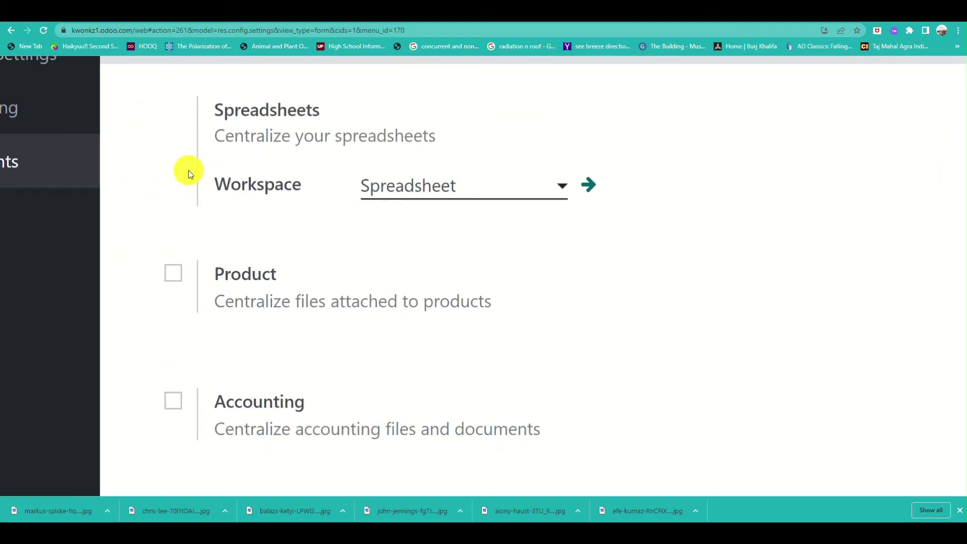
pyautogui.click(499, 189)
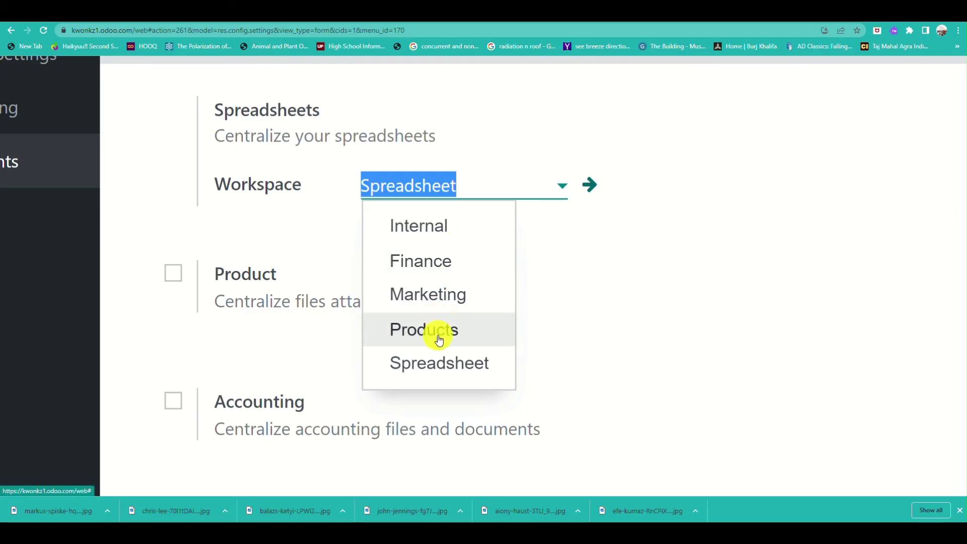
pyautogui.click(680, 243)
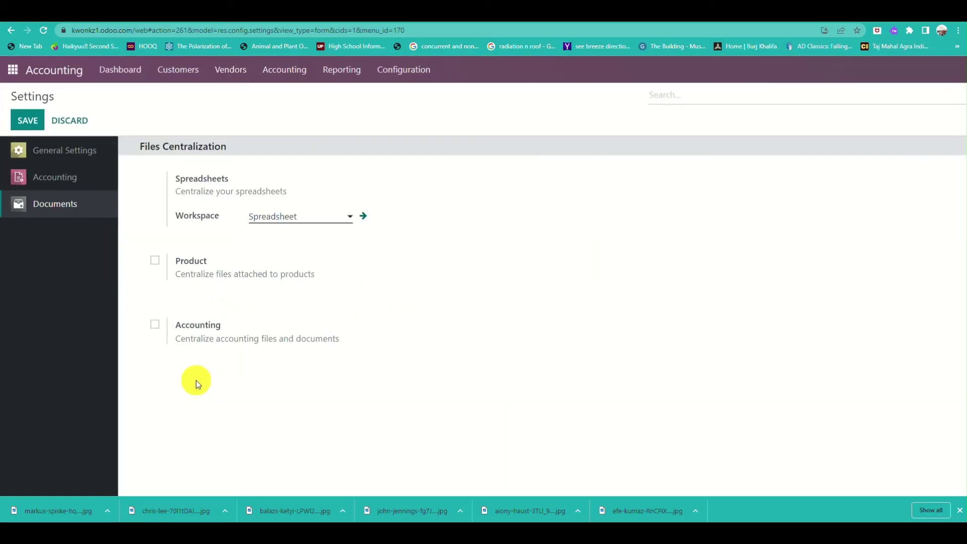
pyautogui.hotkey('ctrl', '-')
pyautogui.hotkey('ctrl', '-')
pyautogui.hotkey('ctrl', '-')
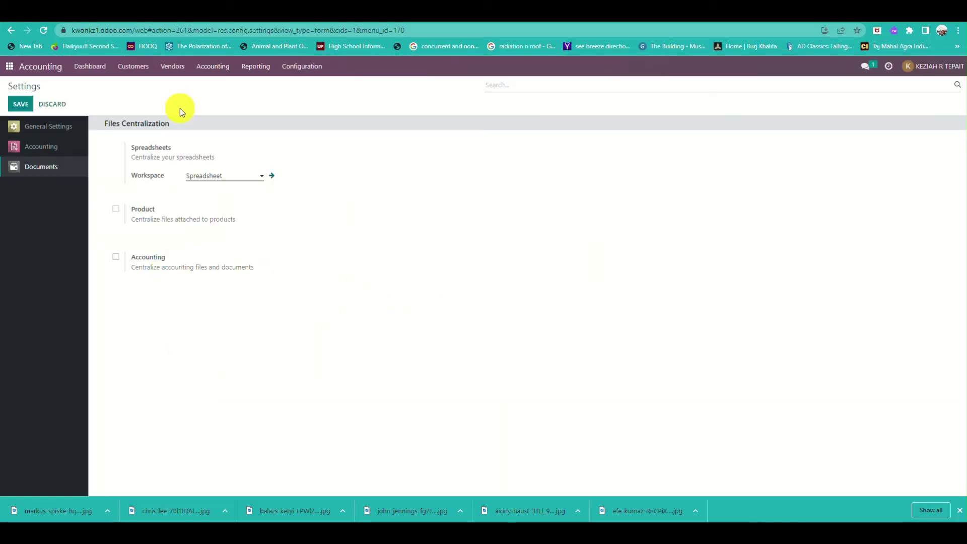
pyautogui.click(302, 66)
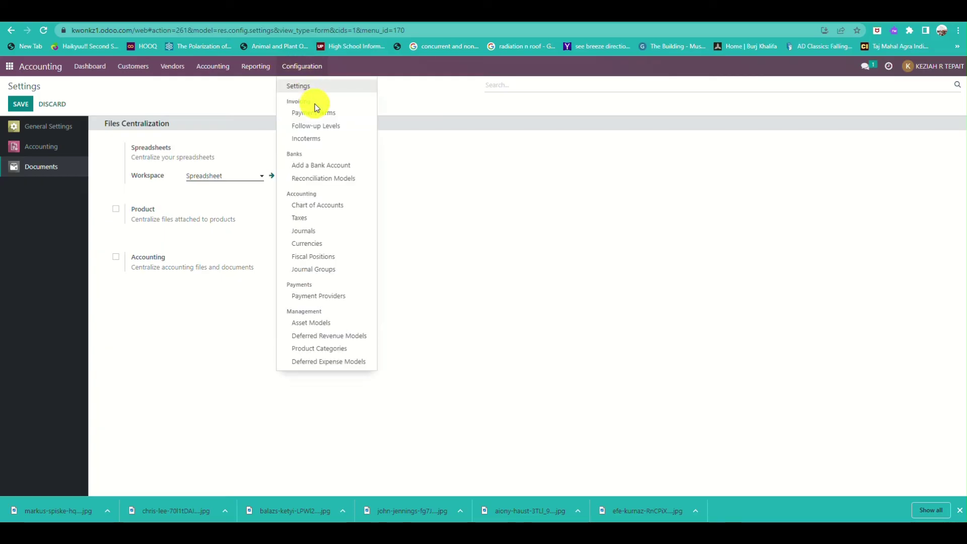
pyautogui.scroll(5, 312, 101)
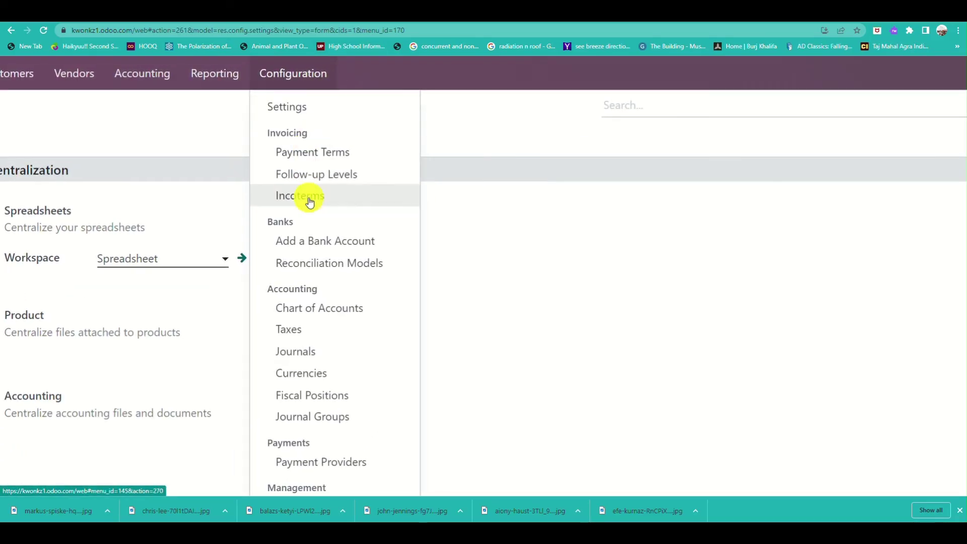
pyautogui.scroll(-2, 308, 237)
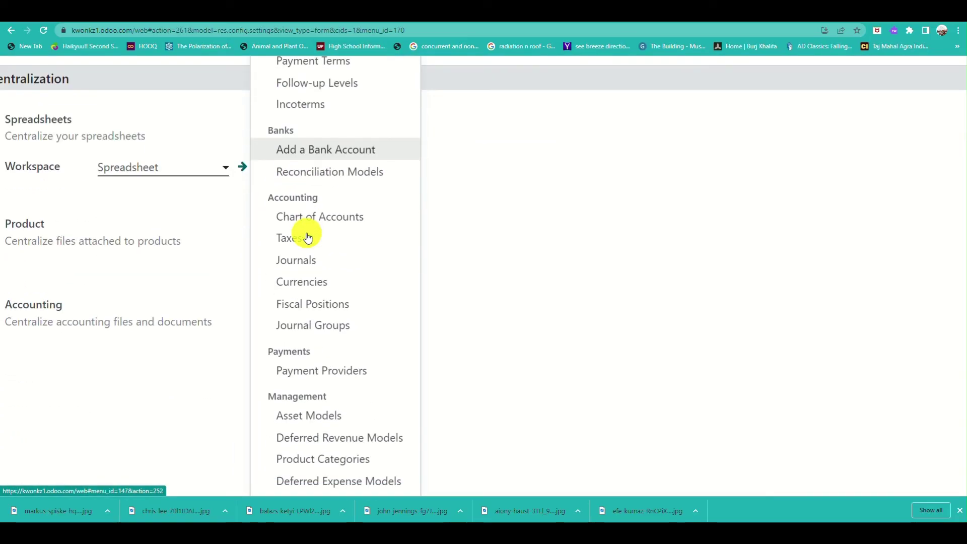
pyautogui.scroll(-1, 308, 237)
pyautogui.scroll(3, 308, 237)
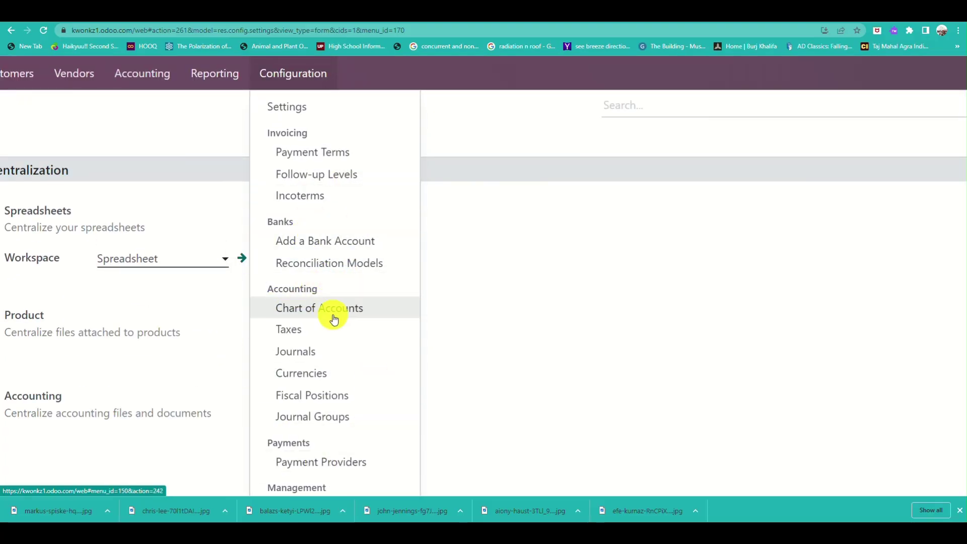
pyautogui.scroll(-2, 334, 316)
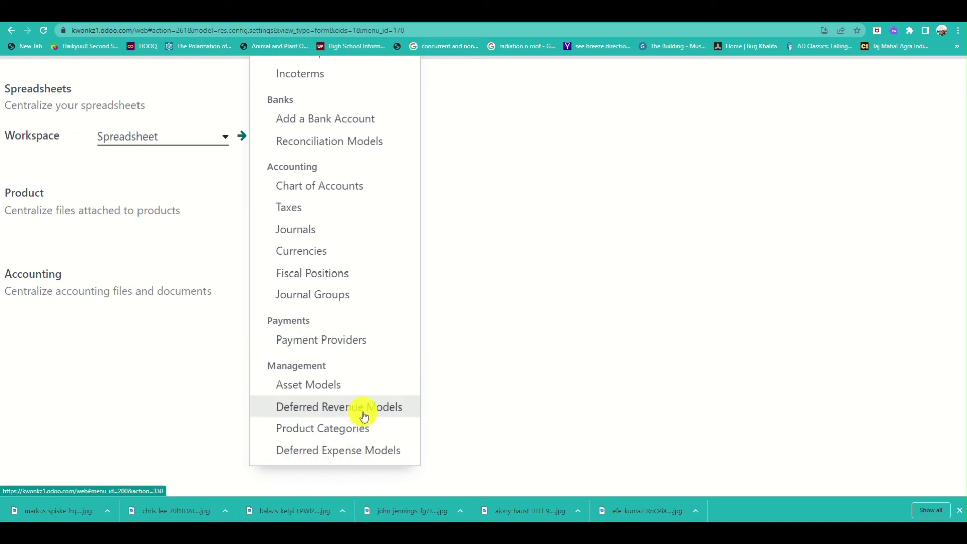
pyautogui.hotkey('ctrl', '0')
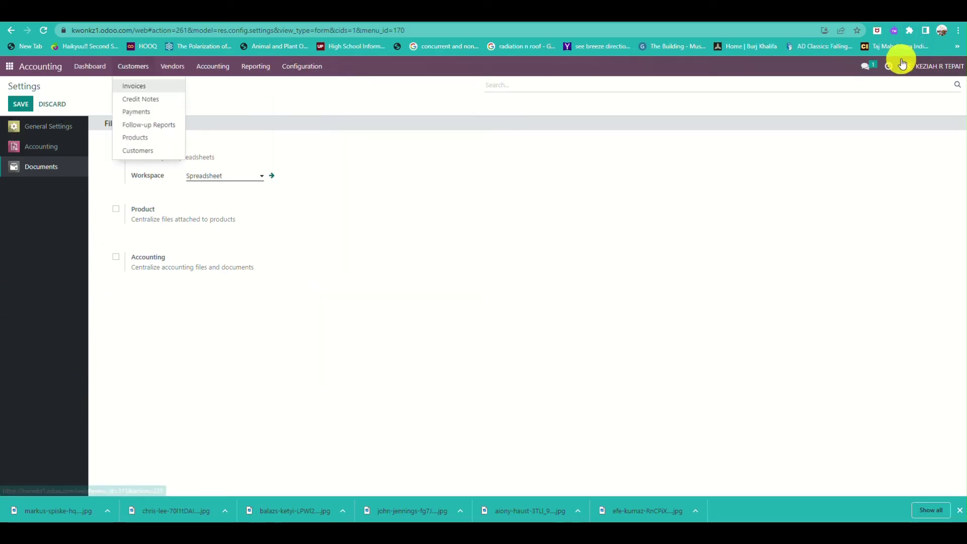
# Turn on Dark Mode from the user avatar menu, then close the menu
pyautogui.click(922, 68)
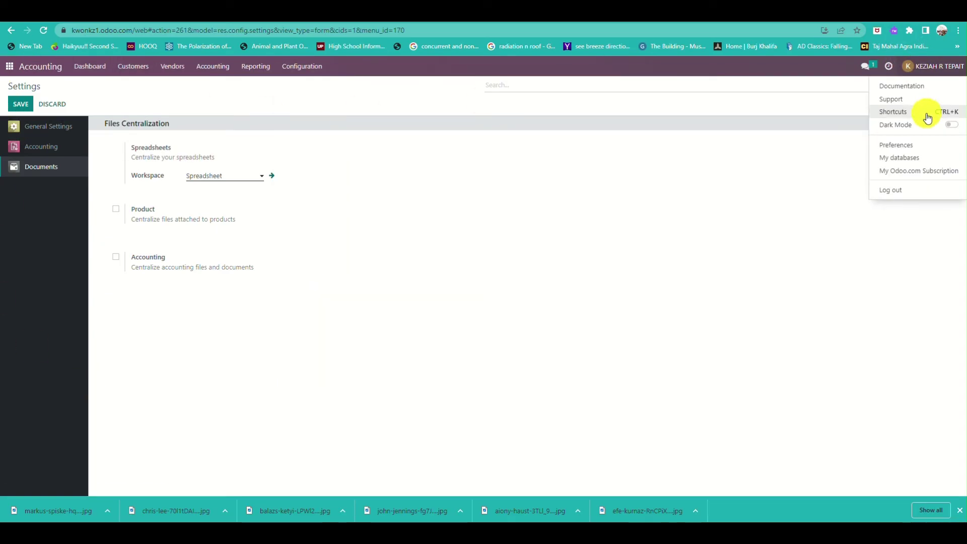
pyautogui.click(950, 125)
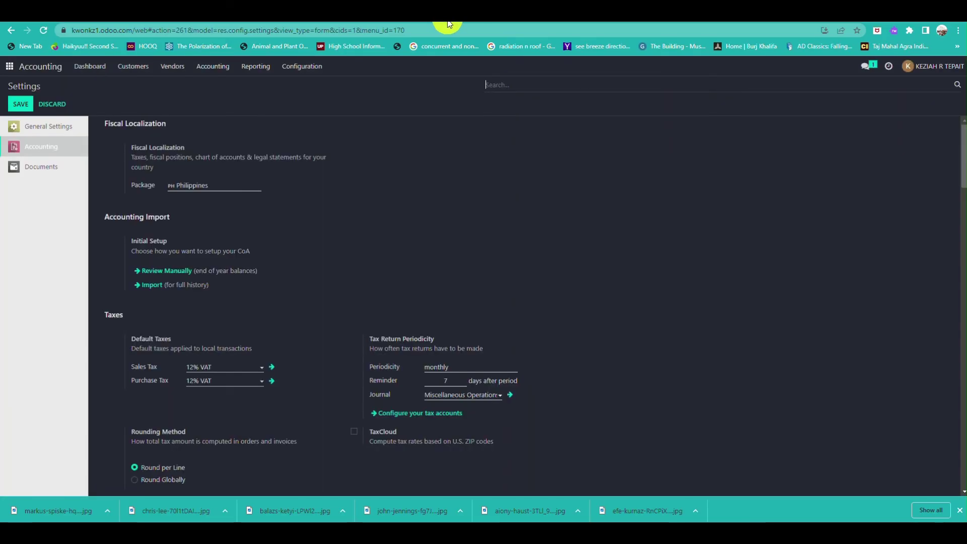
pyautogui.click(945, 67)
pyautogui.click(932, 188)
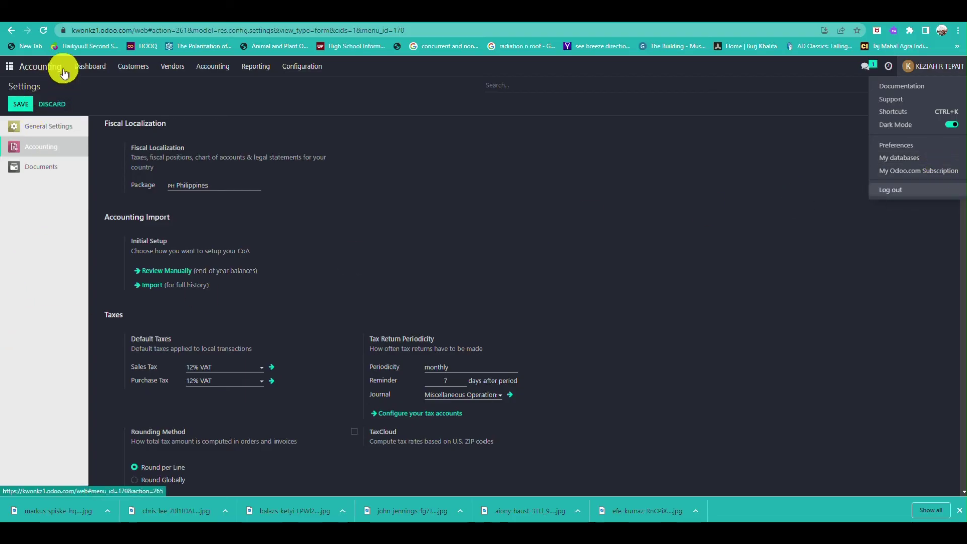
pyautogui.click(53, 105)
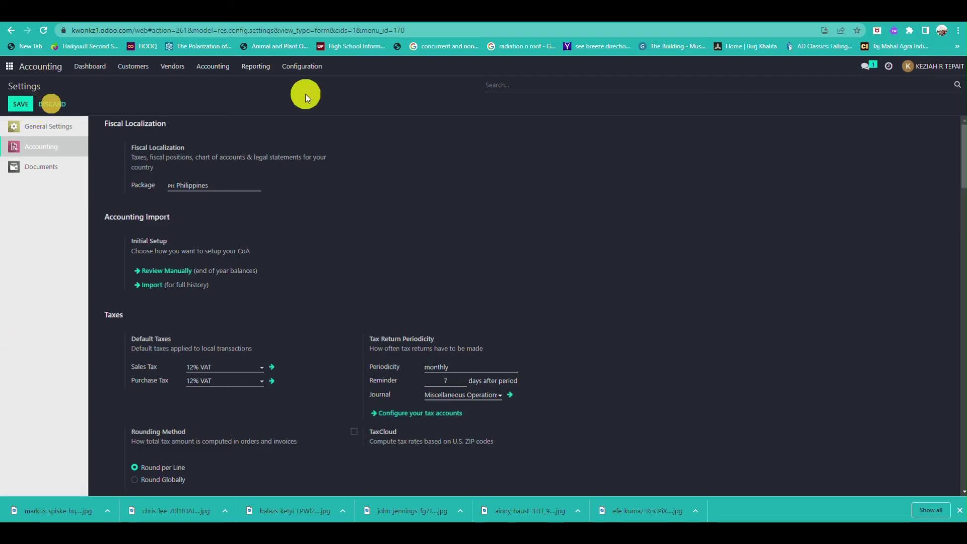
# Upload the sample vendor bill from the Vendor Bills card, producing a Deco Addict draft bill
pyautogui.click(88, 69)
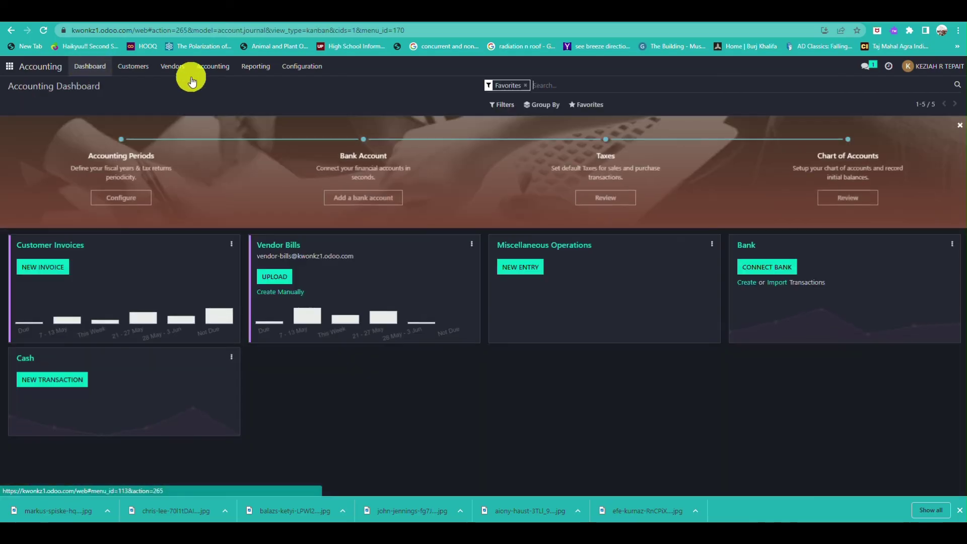
pyautogui.click(272, 277)
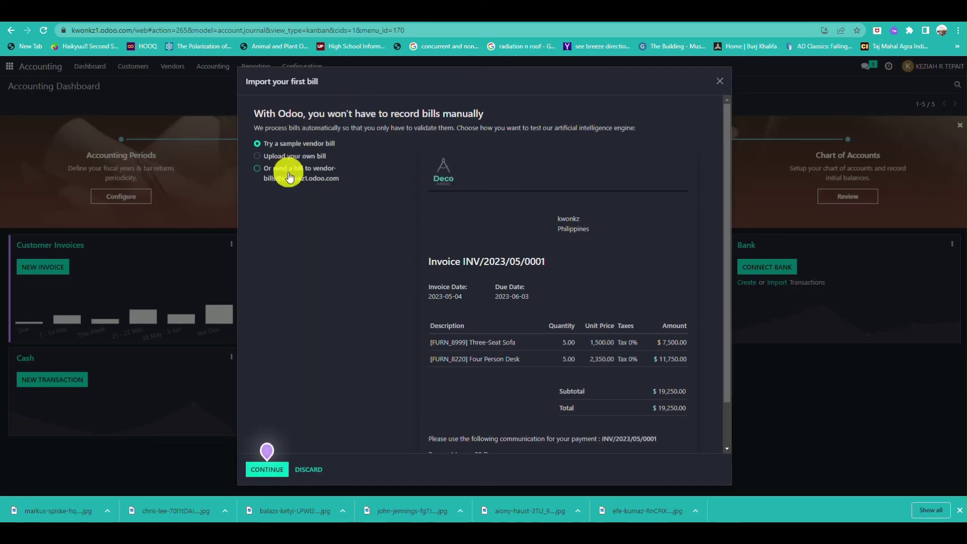
pyautogui.scroll(-1, 497, 196)
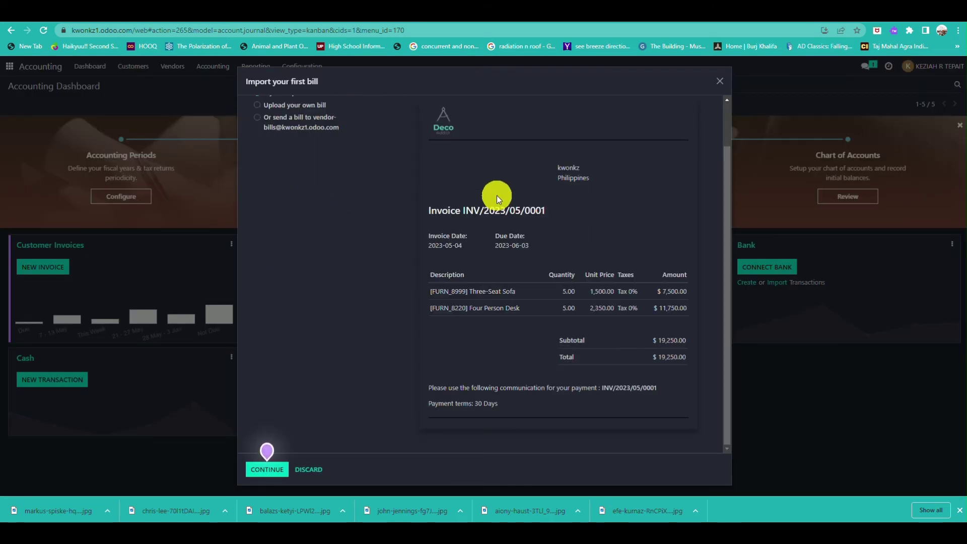
pyautogui.scroll(3, 678, 330)
pyautogui.scroll(-2, 678, 330)
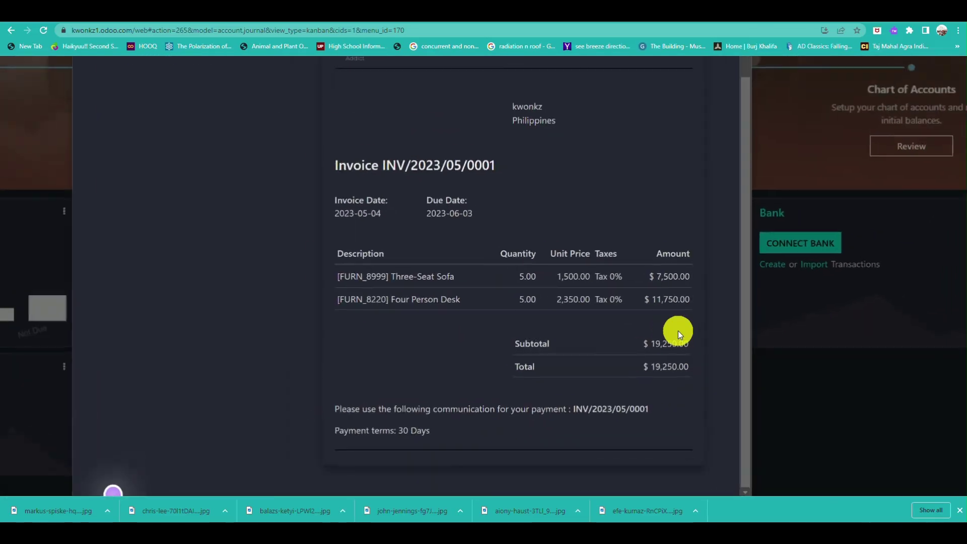
pyautogui.scroll(1, 678, 331)
pyautogui.scroll(-2, 677, 330)
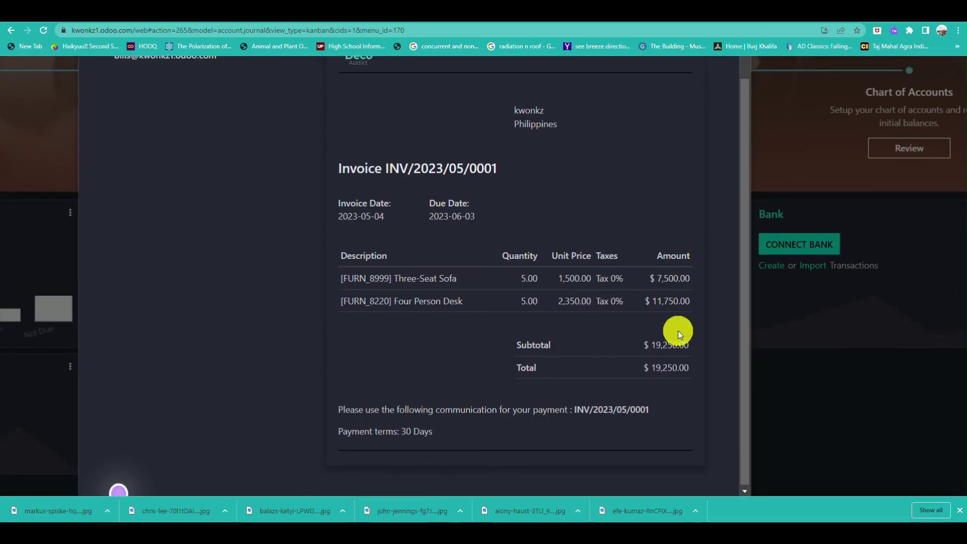
pyautogui.scroll(-2, 519, 319)
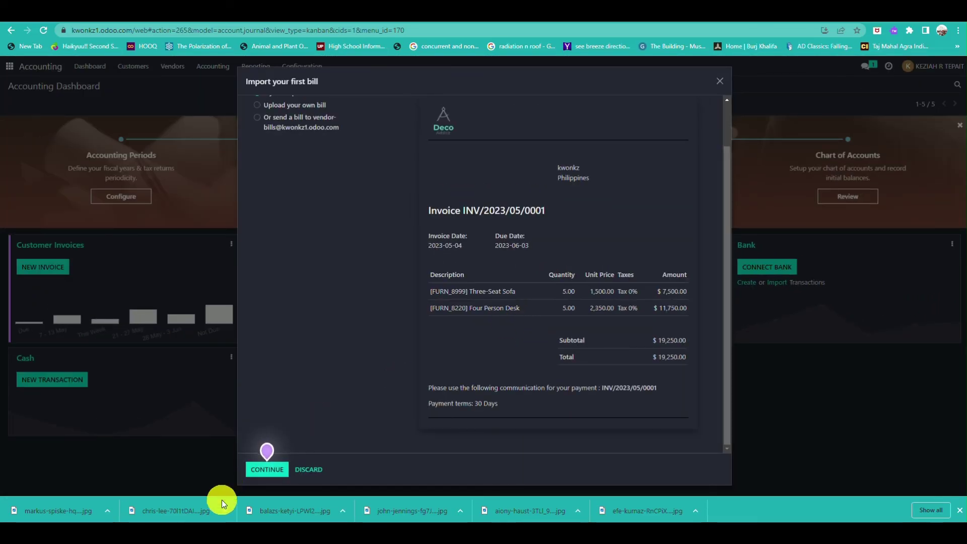
pyautogui.click(270, 469)
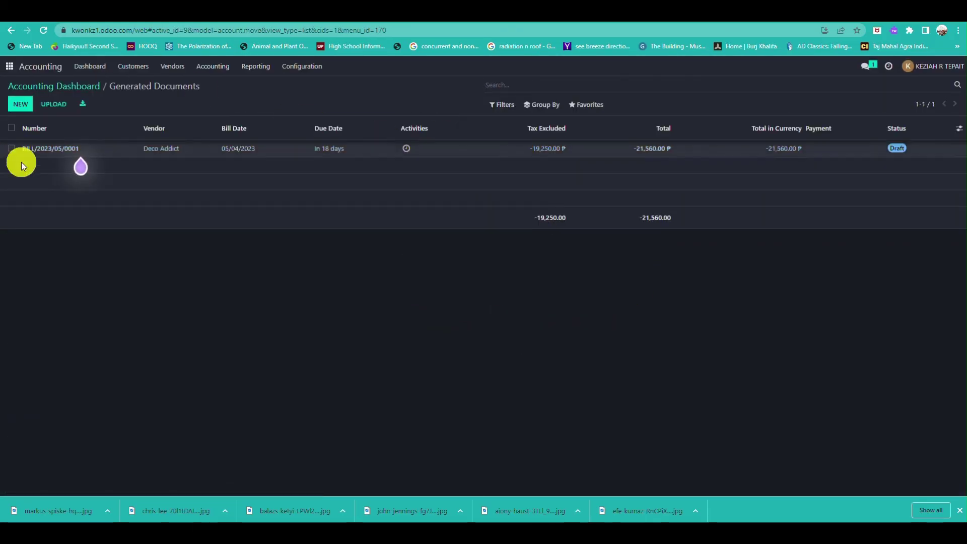
# Review and confirm draft bill BILL/2023/05/0001, then return to the Accounting Dashboard
pyautogui.moveTo(56, 151)
pyautogui.click(108, 148)
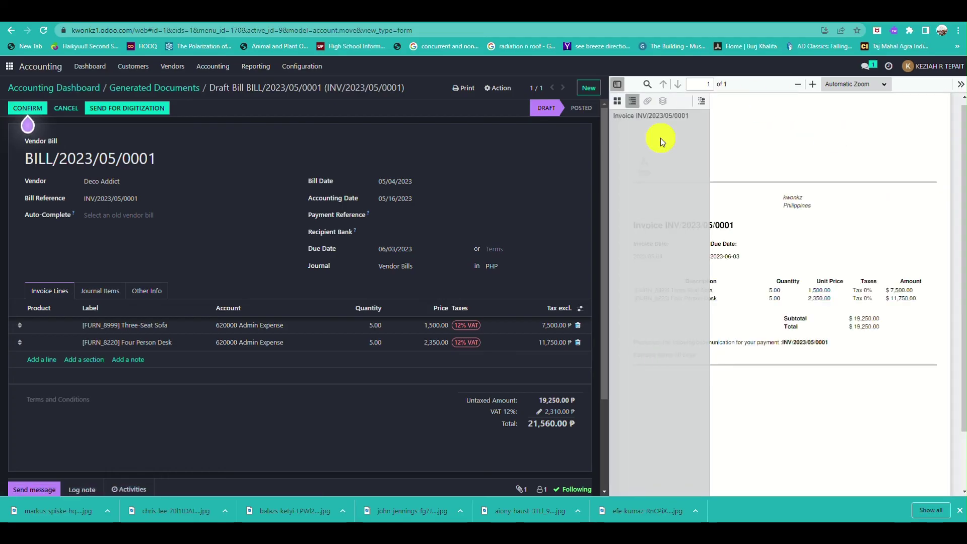
pyautogui.scroll(-3, 777, 251)
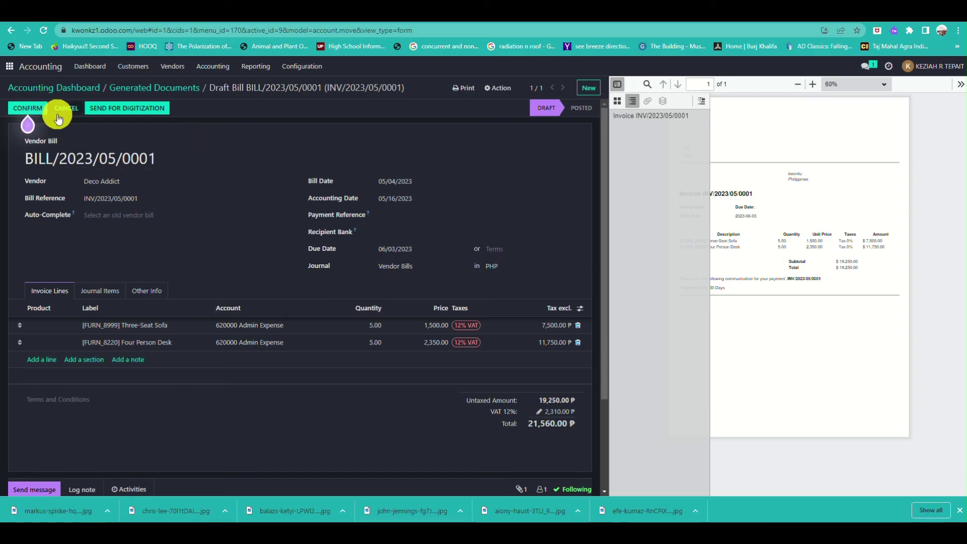
pyautogui.scroll(-2, 225, 470)
pyautogui.scroll(2, 225, 473)
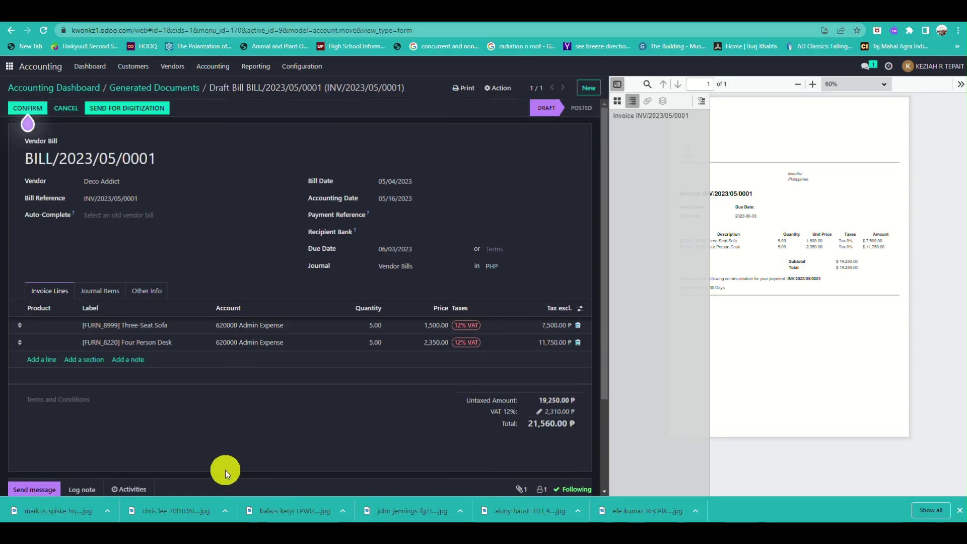
pyautogui.moveTo(17, 104)
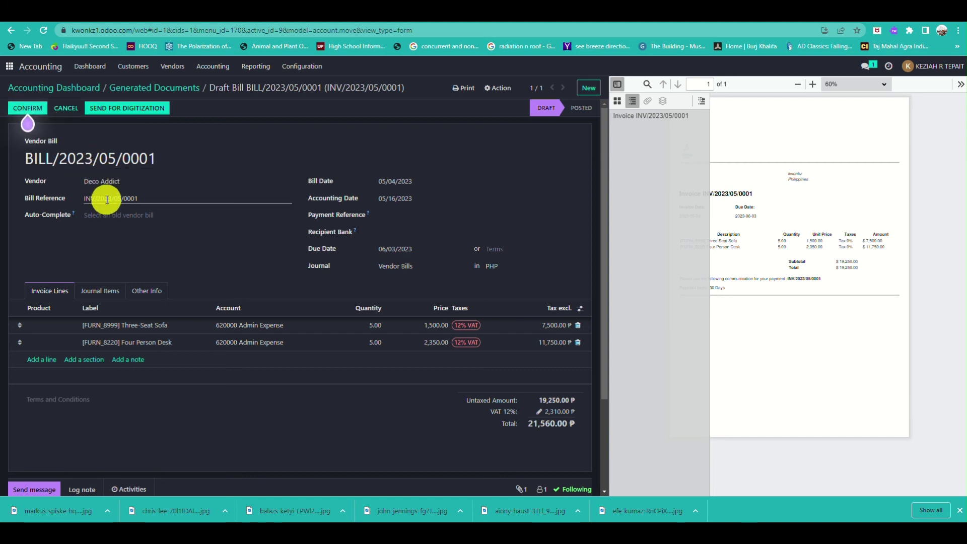
pyautogui.click(335, 230)
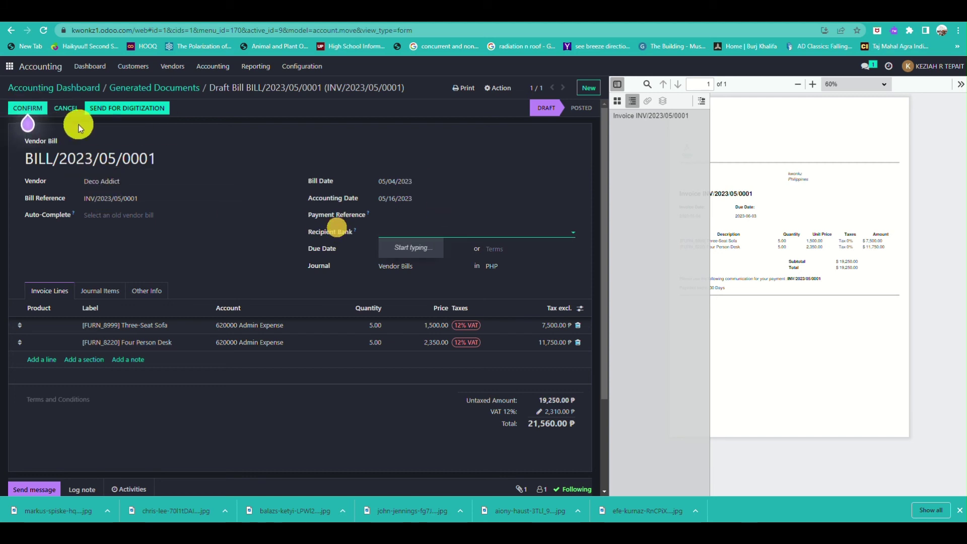
pyautogui.click(41, 109)
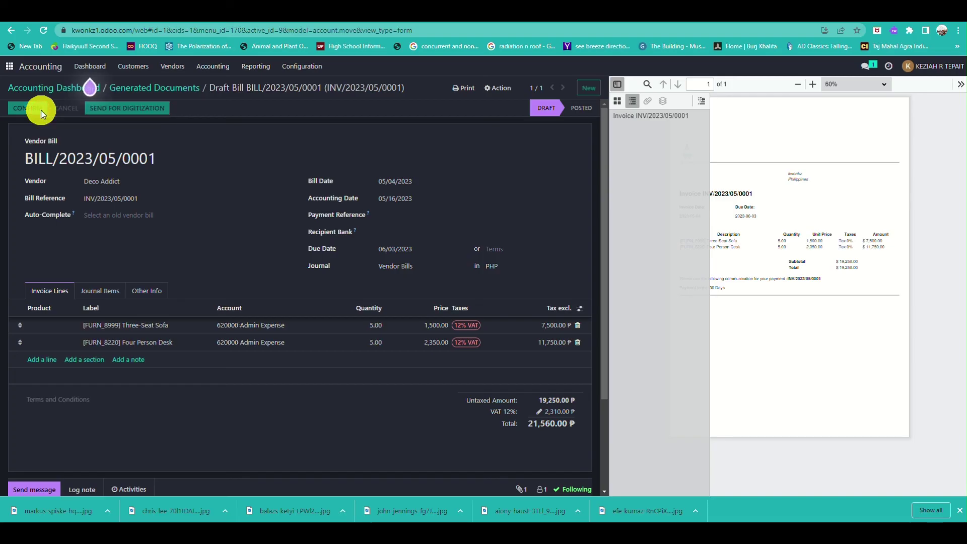
pyautogui.click(91, 68)
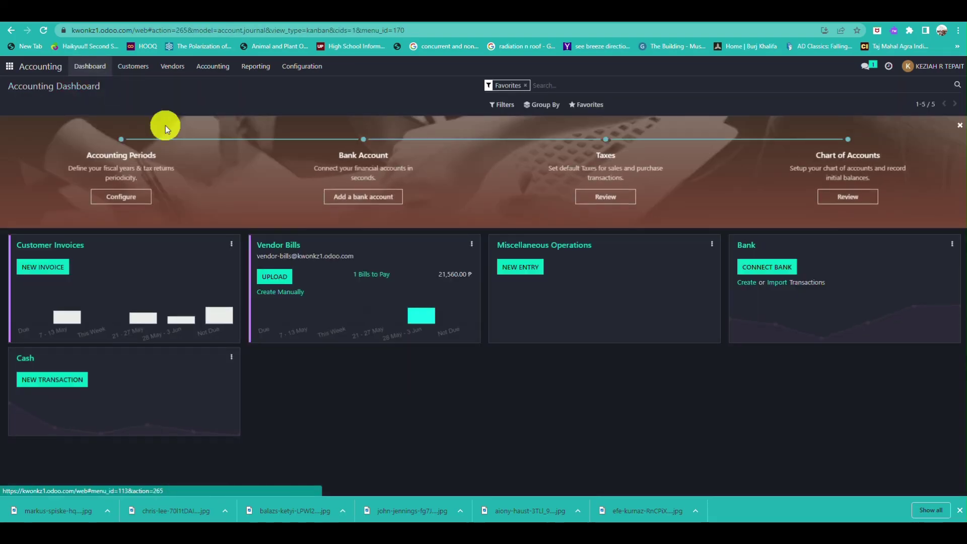
# Open the Add a Bank Account dialog from the dashboard setup banner
pyautogui.click(380, 195)
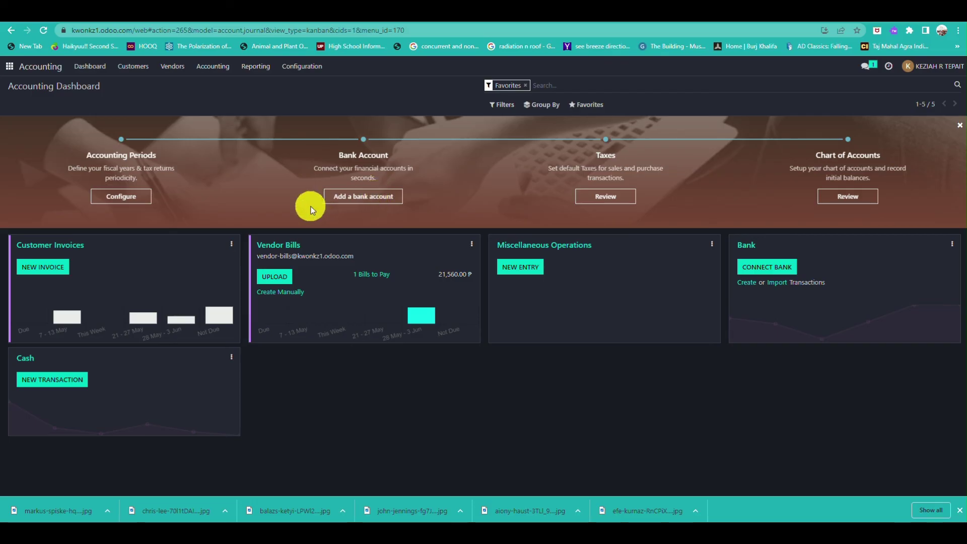